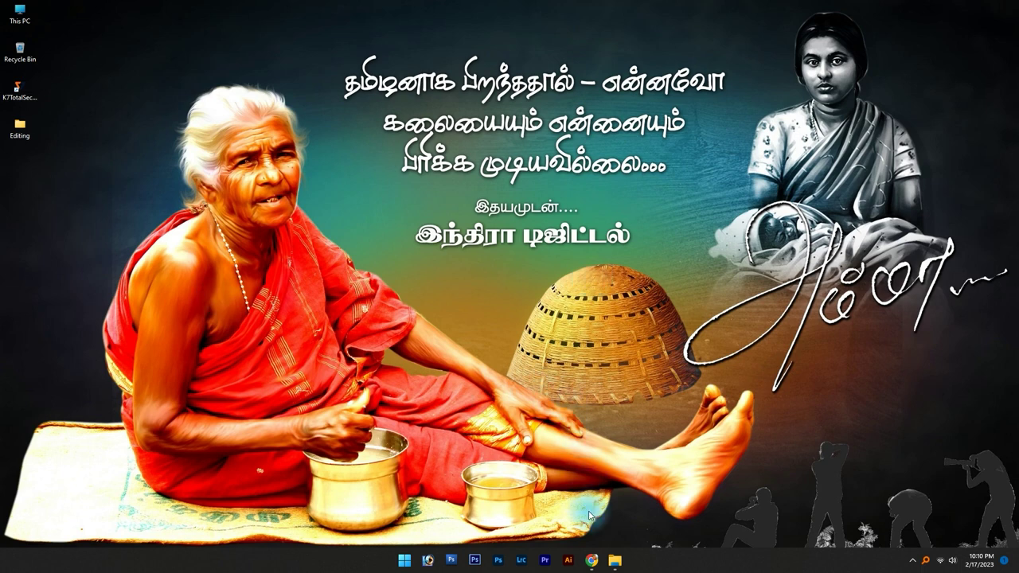
# Download AzhagiPlus-Setup.exe from the Azhagi apps store page and open the downloaded installer
pyautogui.click(590, 557)
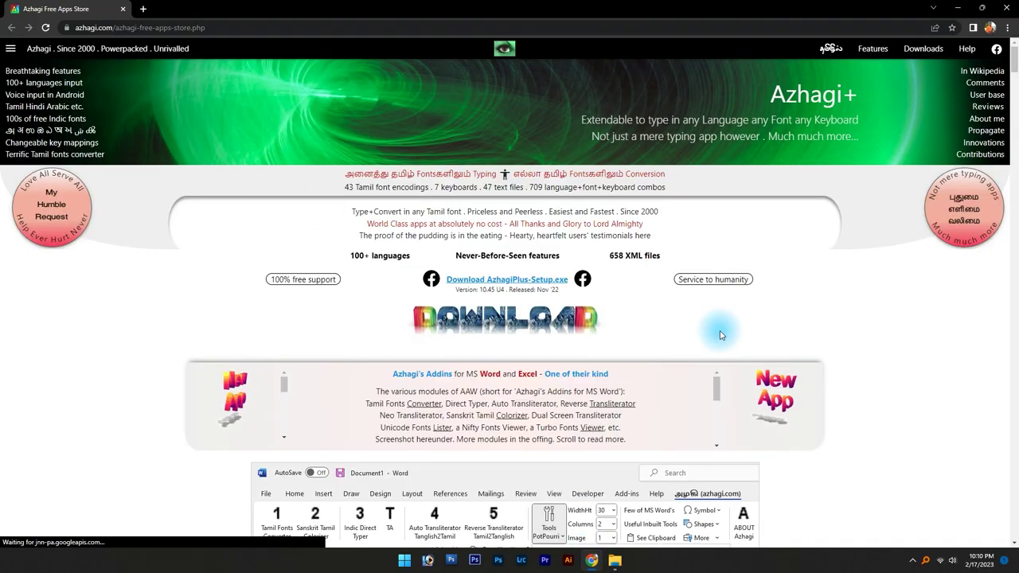
pyautogui.click(500, 318)
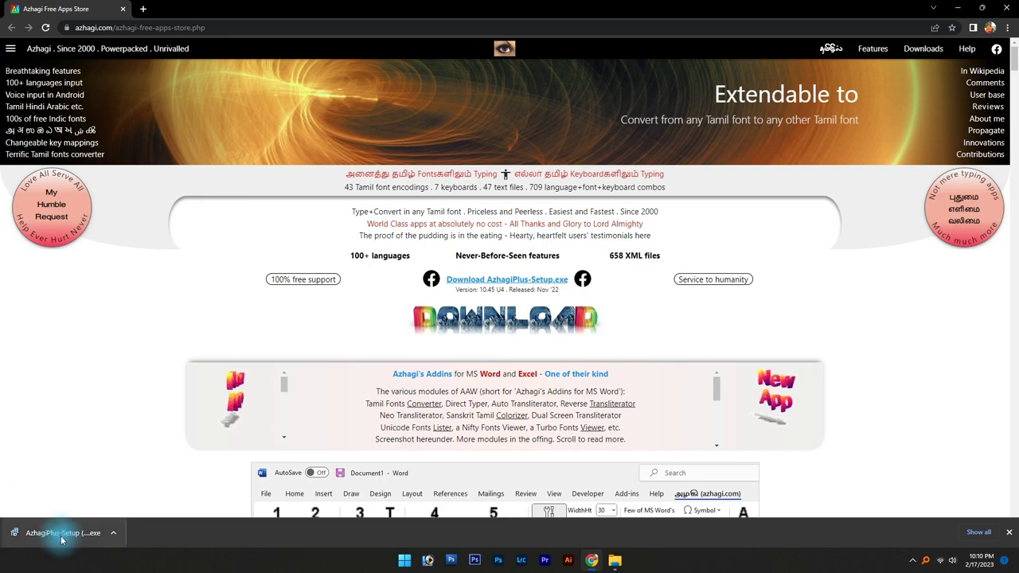
pyautogui.click(48, 533)
# Install Azhagi+ 10.45 into the default Program Files (x86) folder with Launch AZHAGI+ unchecked
pyautogui.click(966, 10)
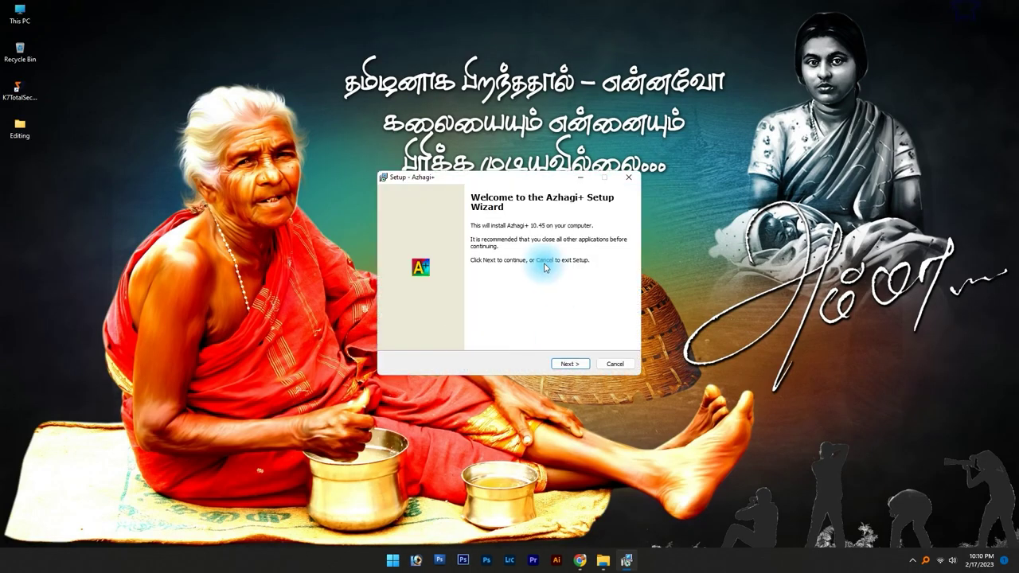
pyautogui.click(569, 365)
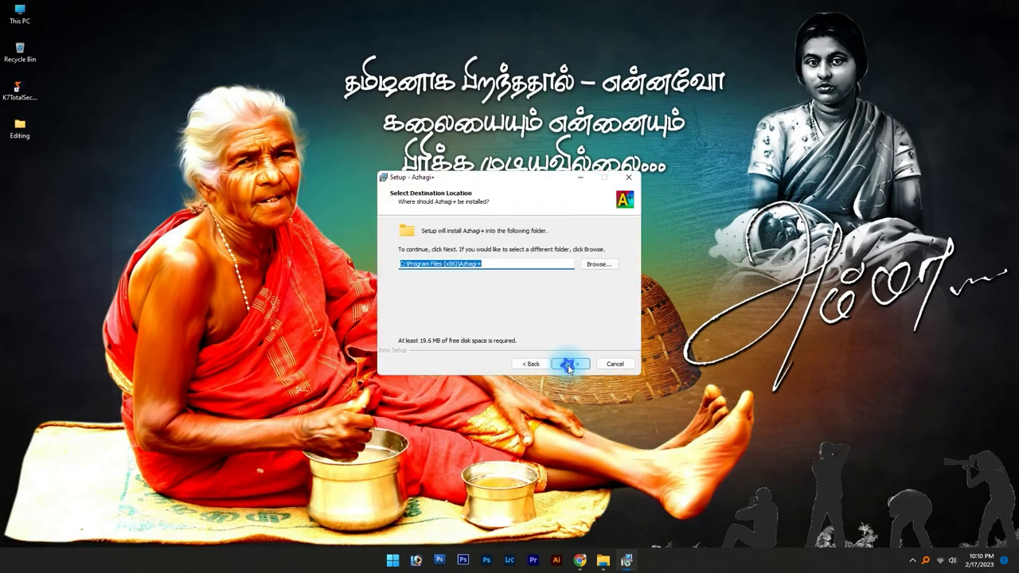
pyautogui.click(569, 365)
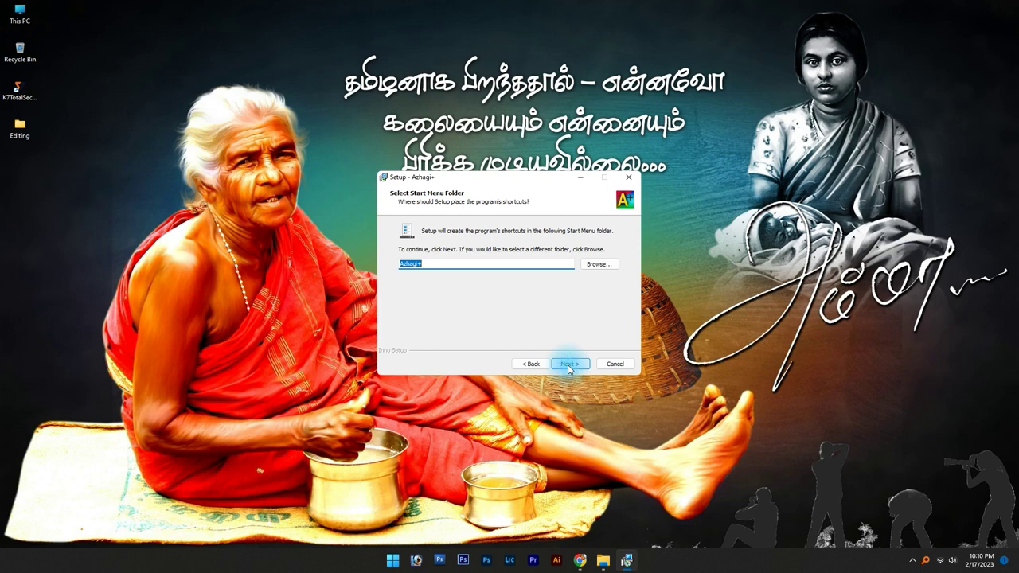
pyautogui.click(569, 365)
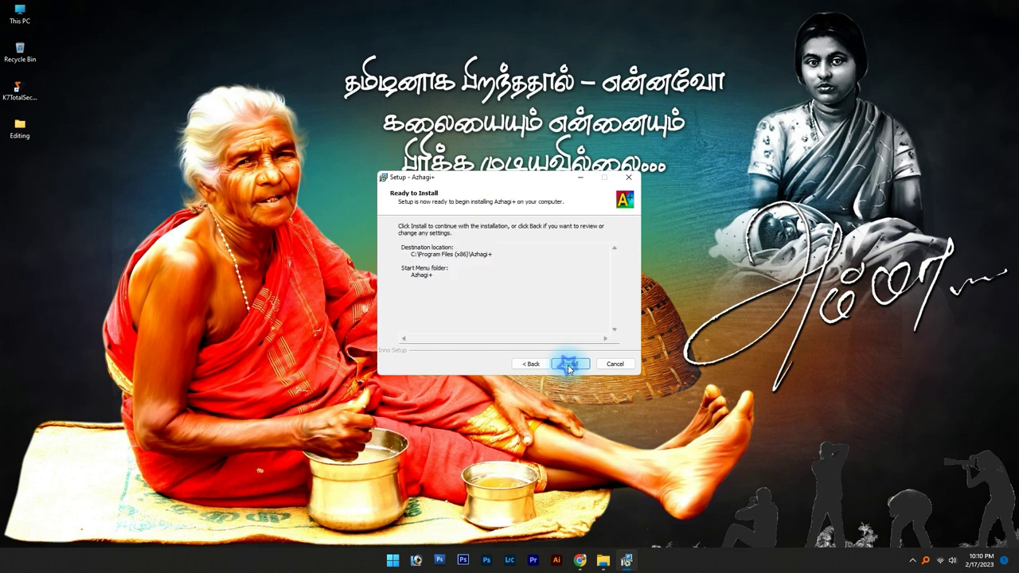
pyautogui.click(569, 365)
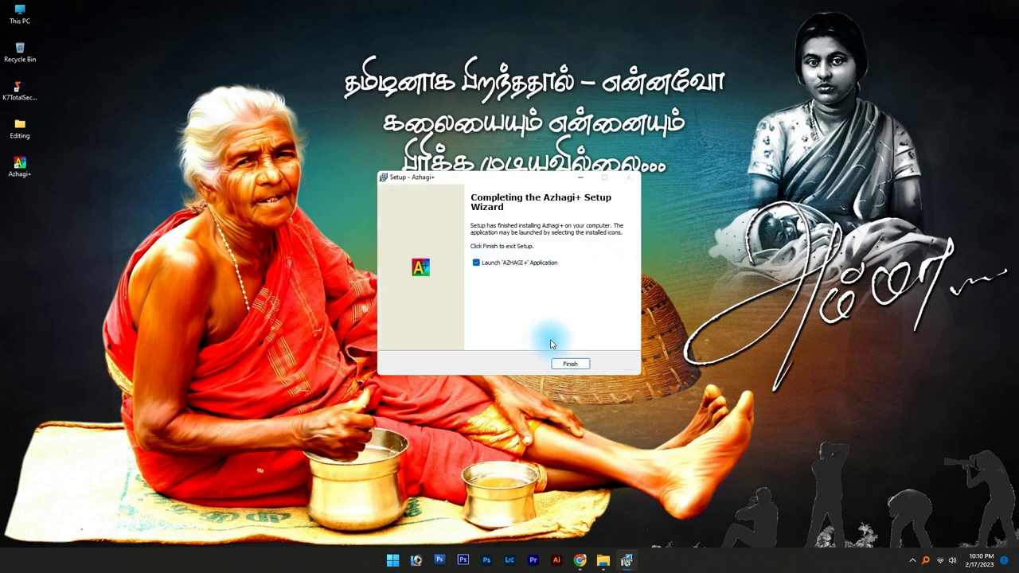
pyautogui.click(486, 264)
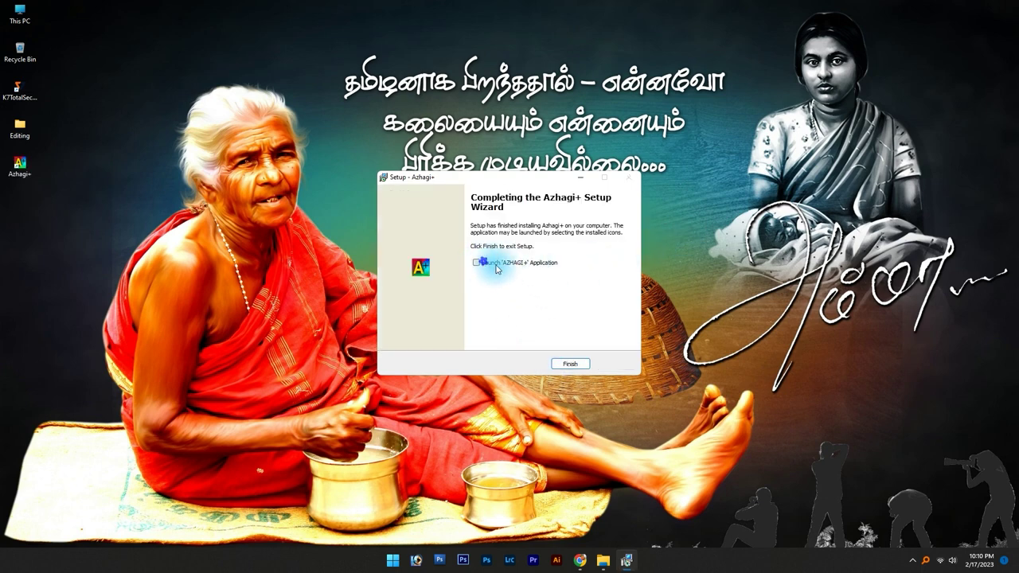
pyautogui.click(573, 365)
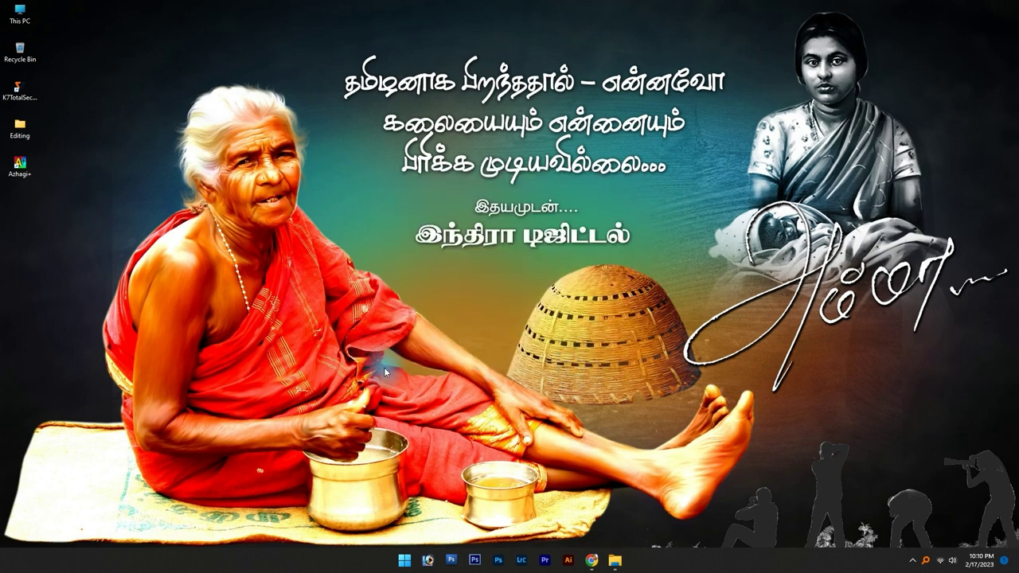
# Open the desktop Editing folder and show its 331 SR-Tamil, RGB, Senthamil folders and layout file
pyautogui.click(984, 567)
pyautogui.click(473, 378)
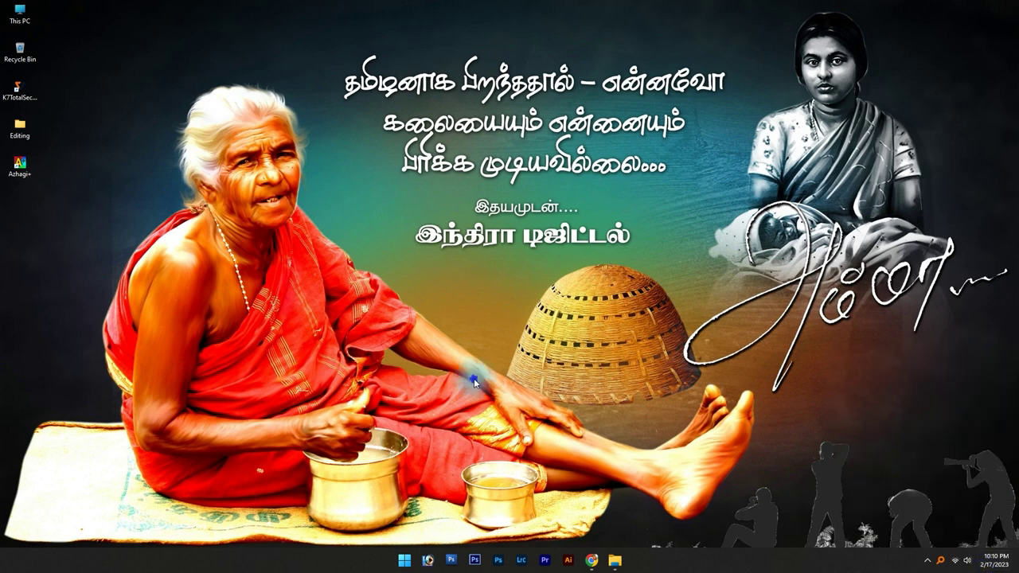
pyautogui.doubleClick(20, 128)
pyautogui.click(193, 161)
pyautogui.click(364, 175)
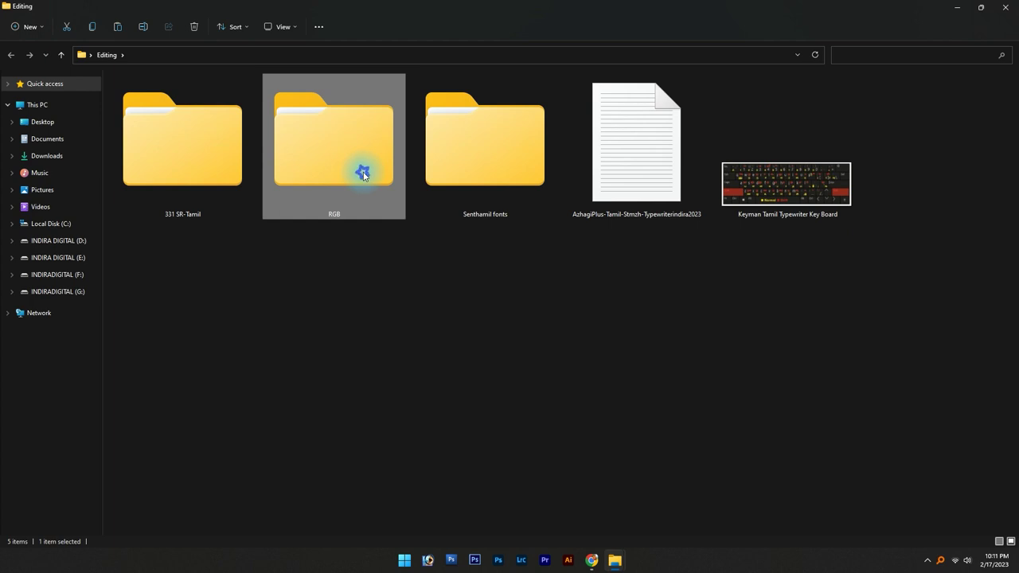
pyautogui.click(471, 164)
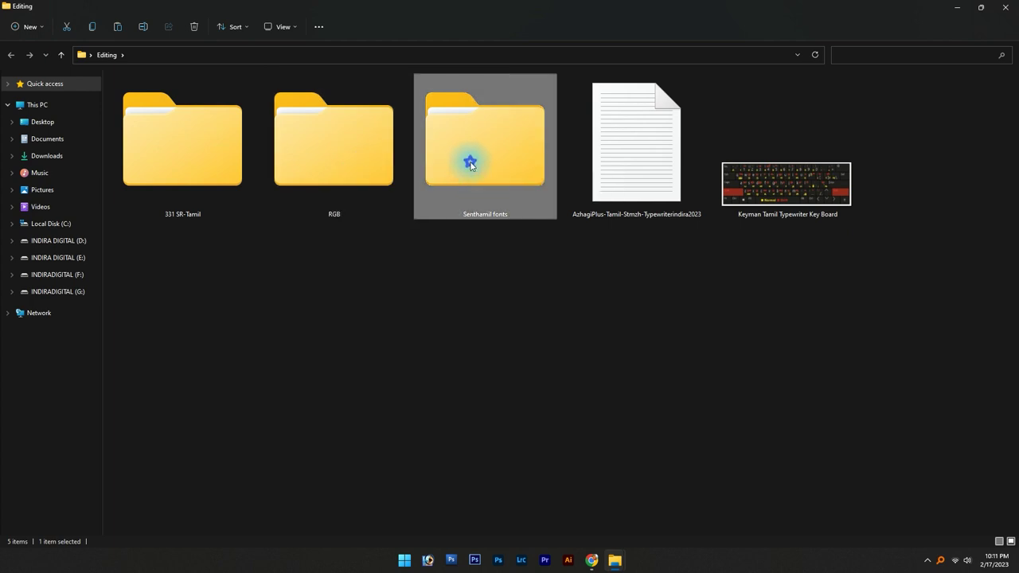
pyautogui.click(622, 188)
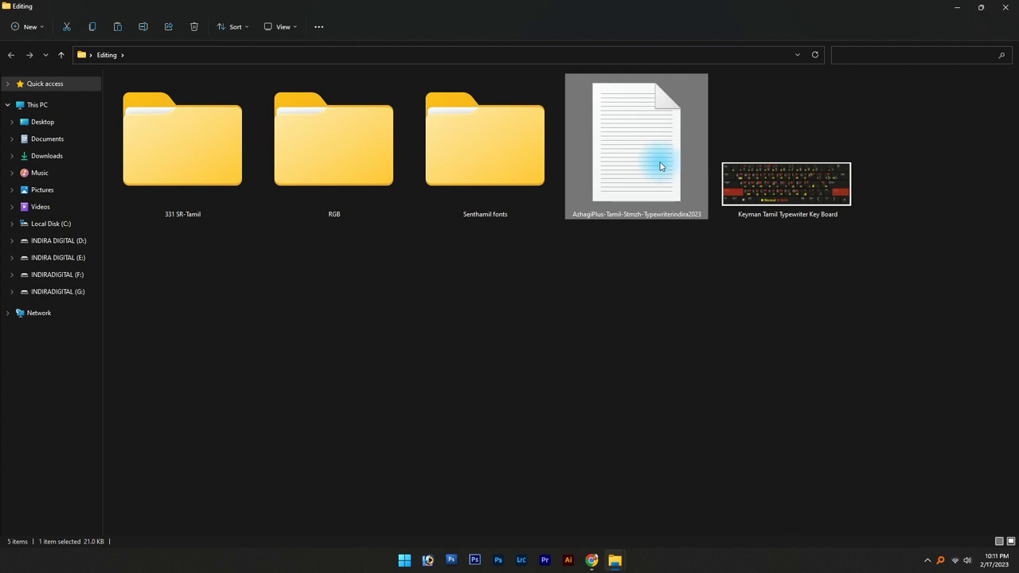
pyautogui.doubleClick(791, 186)
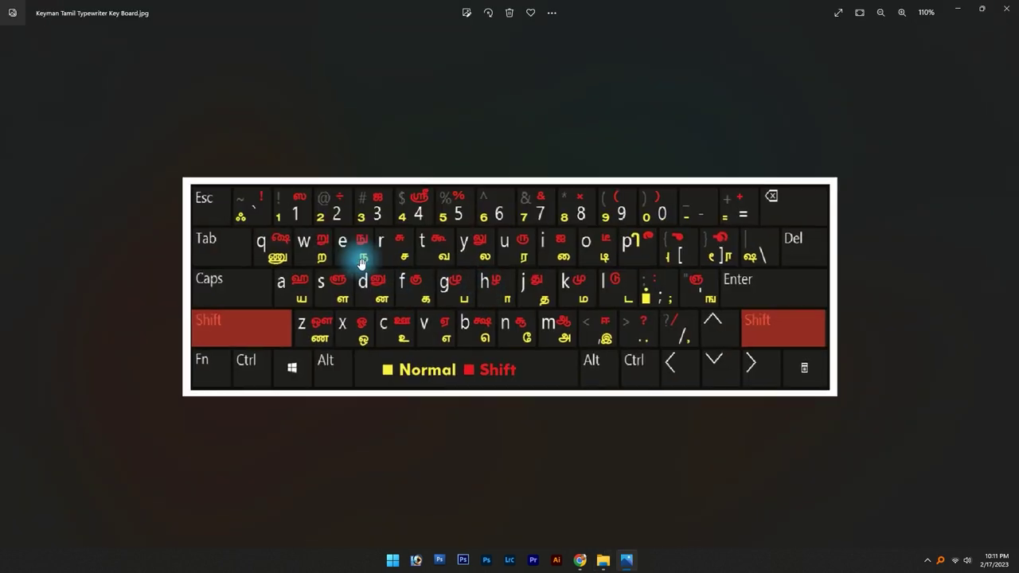
pyautogui.scroll(1, 454, 342)
pyautogui.scroll(1, 416, 345)
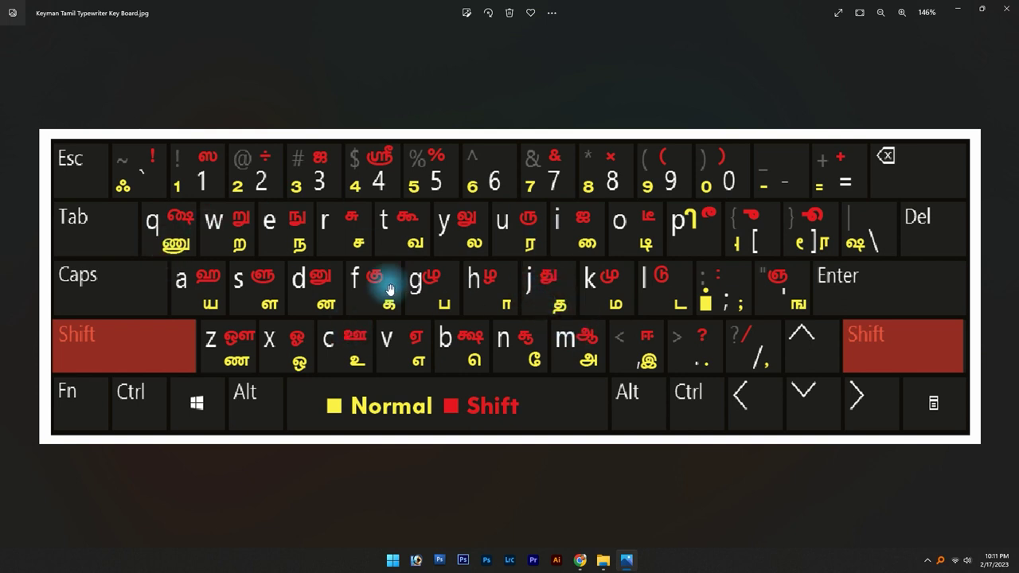
pyautogui.hotkey('alt', 'F4')
pyautogui.click(716, 390)
pyautogui.click(640, 176)
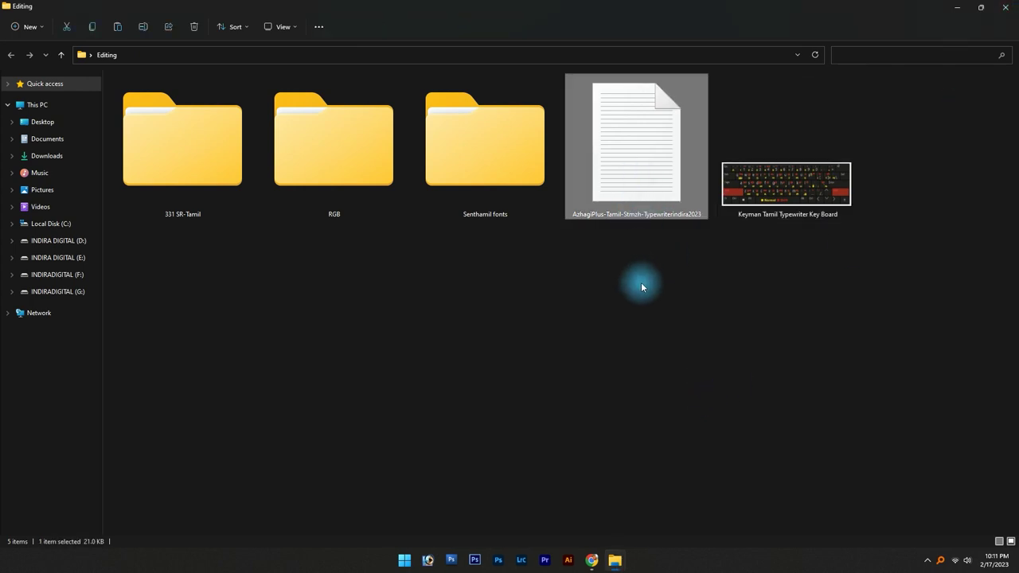
# Copy the AzhagiPlus-Tamil-Stmzh-Typewriterindira2023 layout file from the Editing folder
pyautogui.rightClick(629, 140)
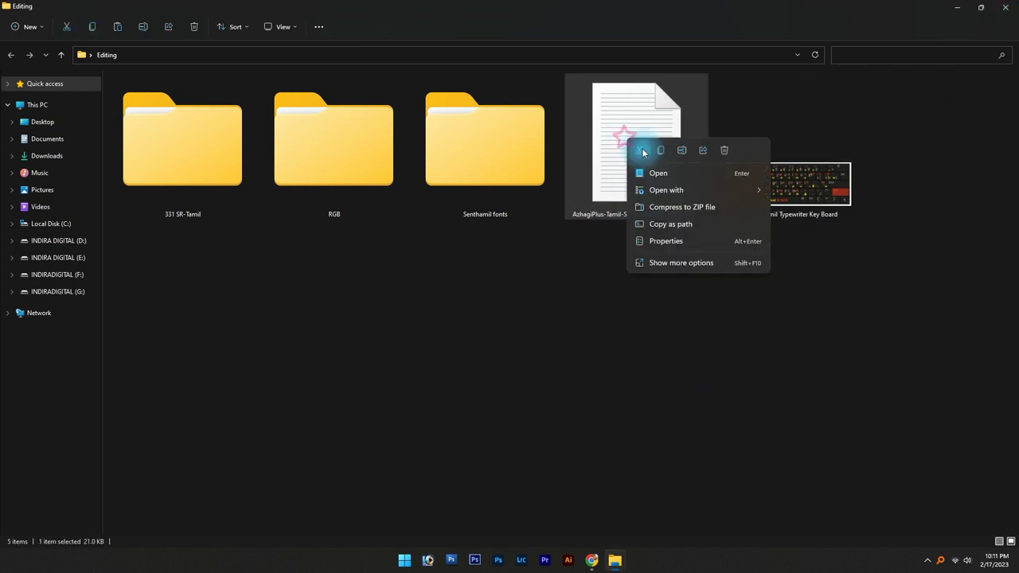
pyautogui.click(659, 152)
pyautogui.click(1004, 7)
# Paste the layout file into C:\Program Files (x86)\Azhagi+\azXMLs and close Explorer
pyautogui.doubleClick(16, 18)
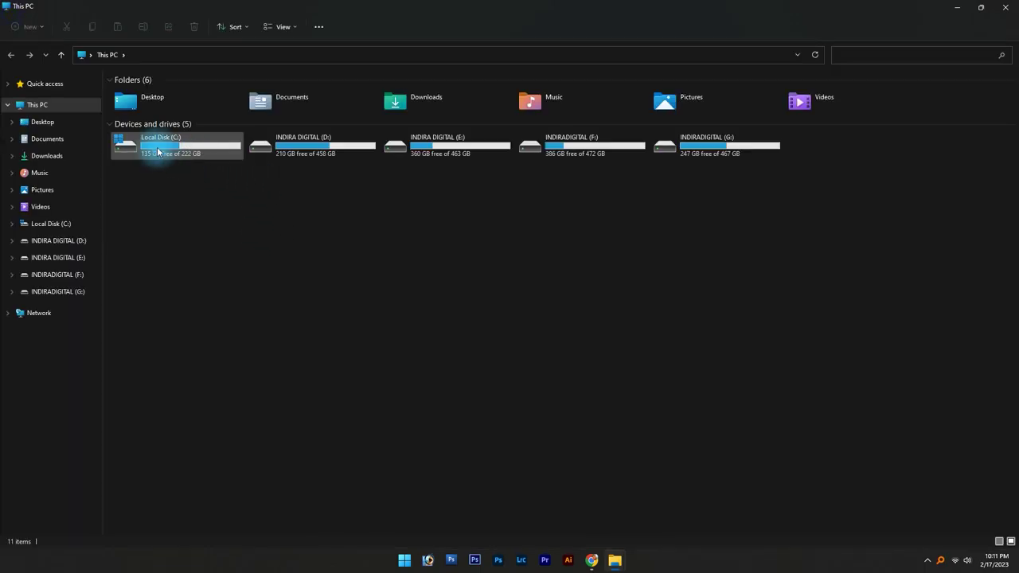
pyautogui.doubleClick(166, 149)
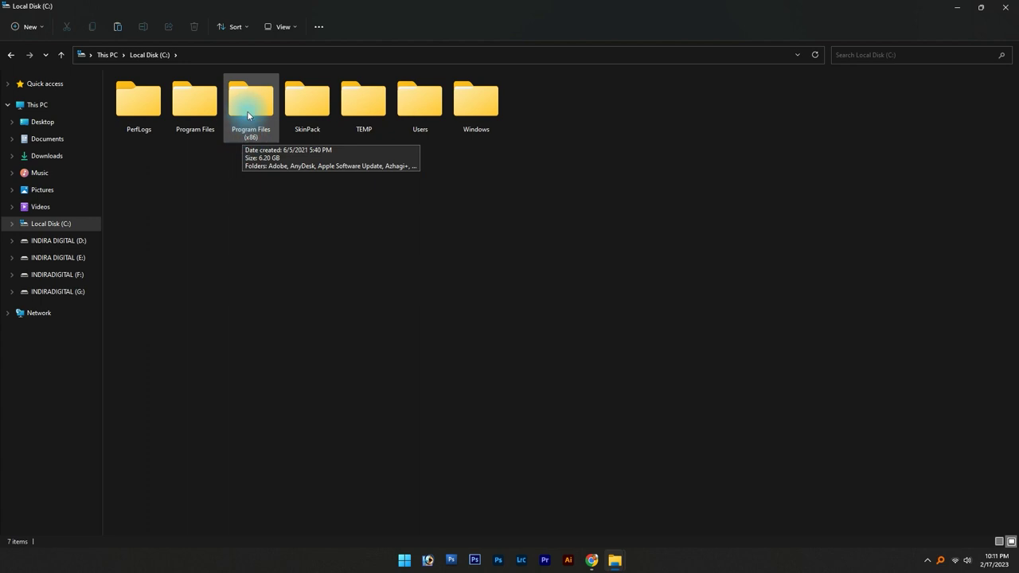
pyautogui.doubleClick(248, 112)
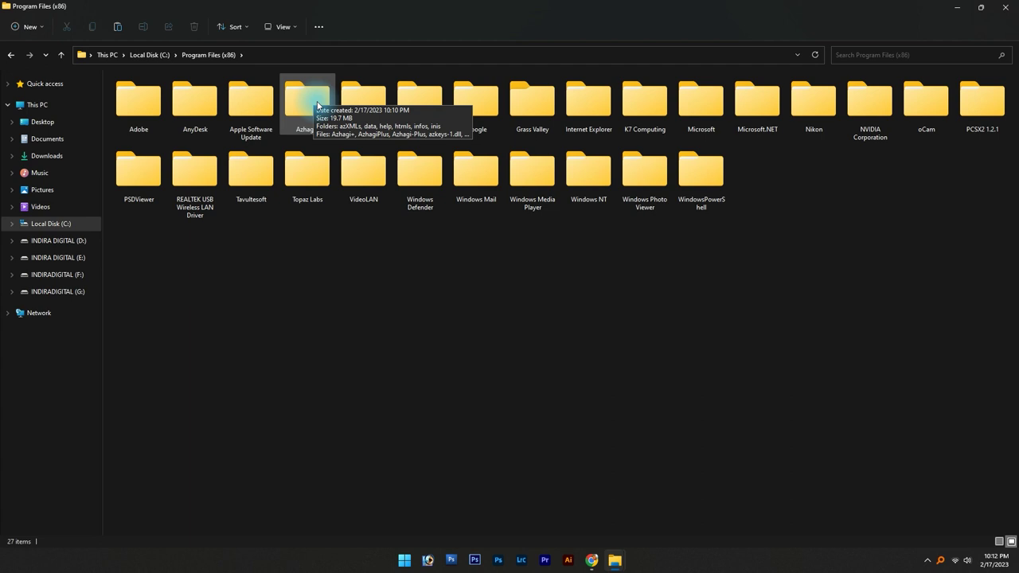
pyautogui.doubleClick(317, 104)
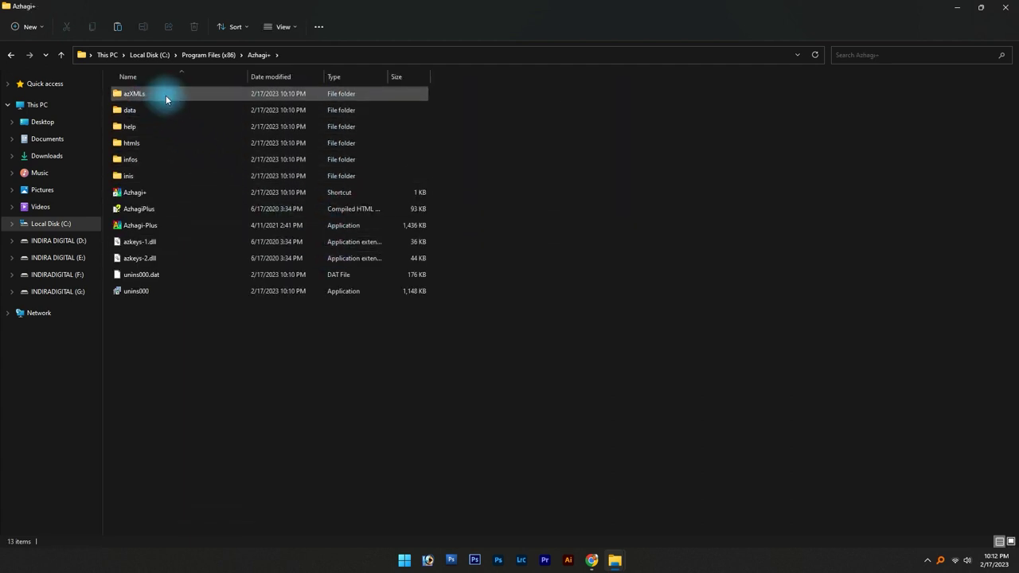
pyautogui.doubleClick(146, 95)
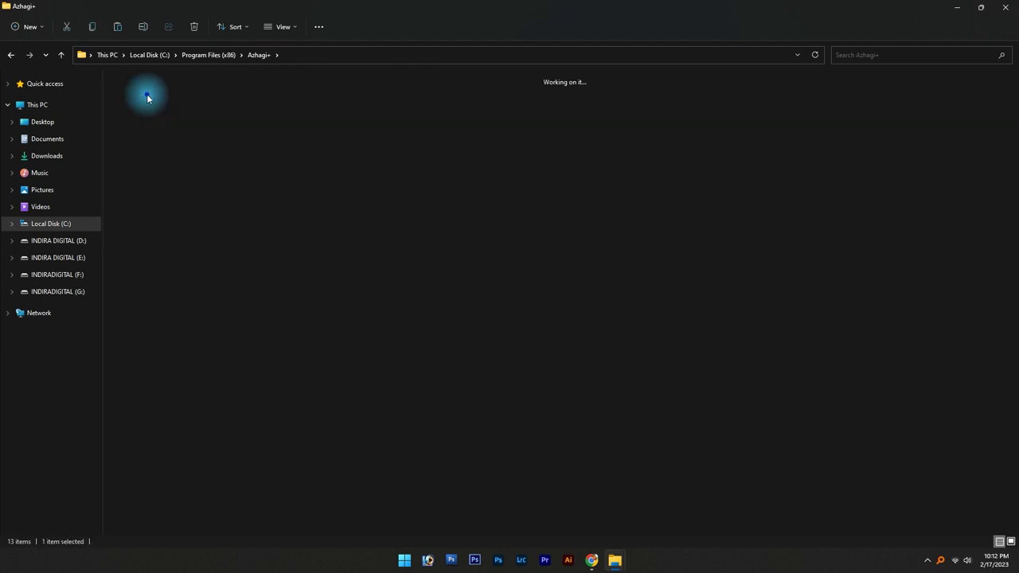
pyautogui.rightClick(446, 240)
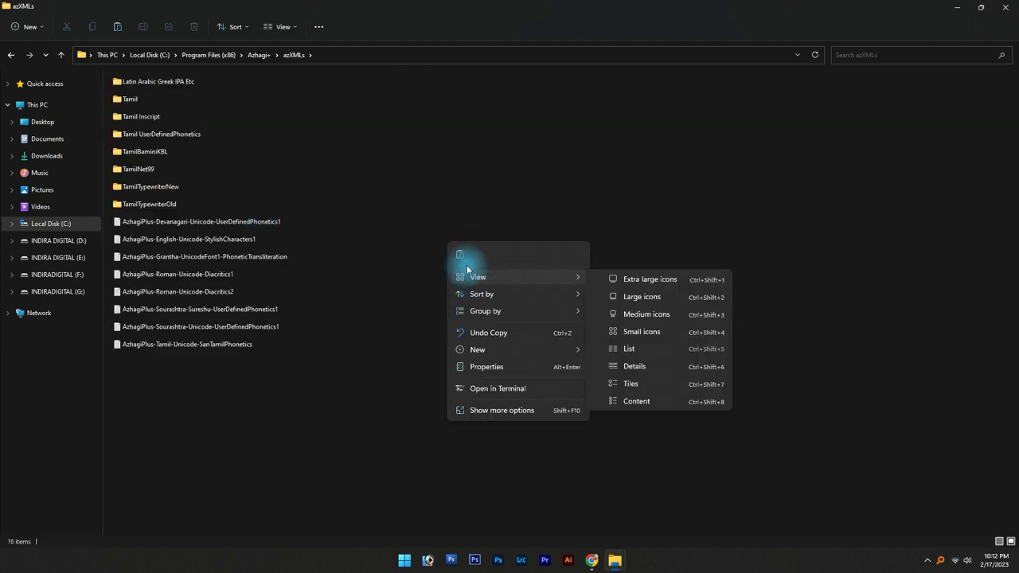
pyautogui.click(460, 255)
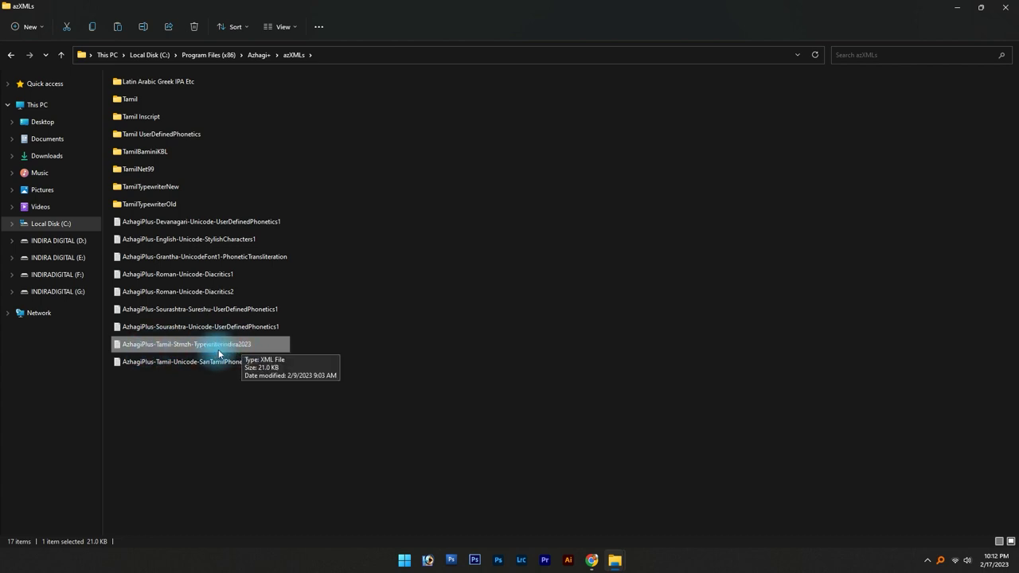
pyautogui.click(246, 403)
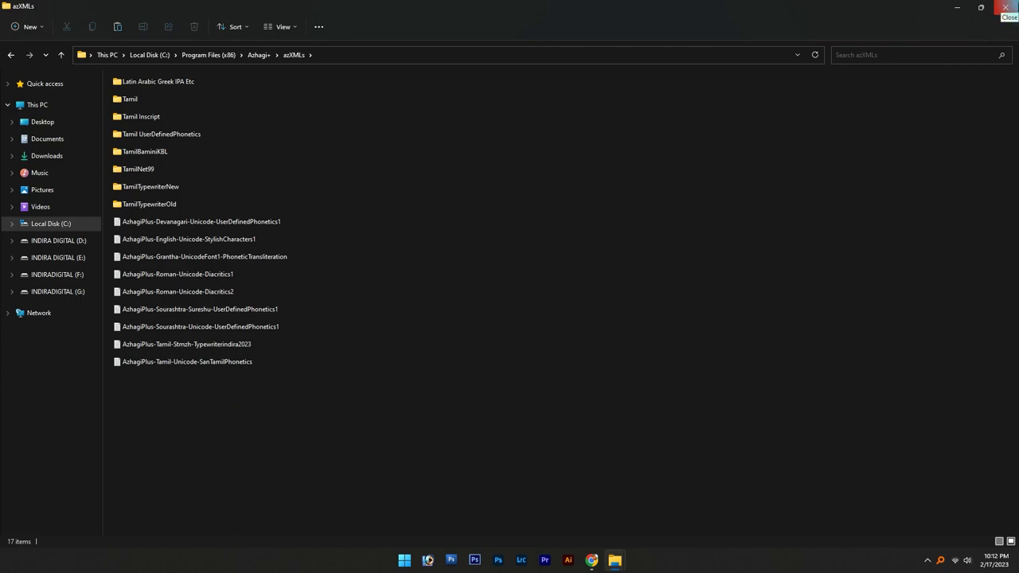
pyautogui.click(1005, 7)
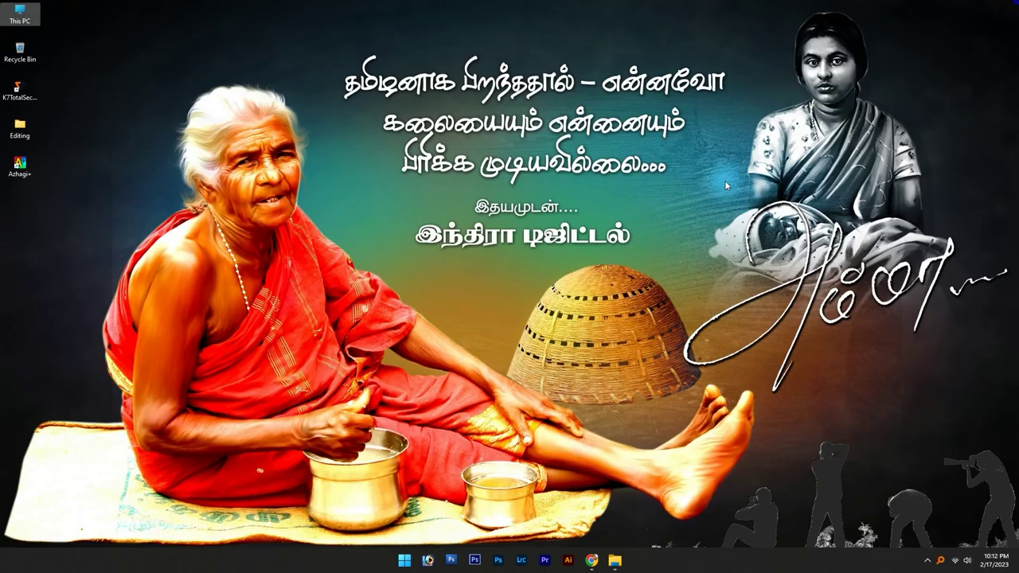
# Enable 'Start Azhagi+ silently' and 'Click X to minimize to tray', then close Azhagi+ to the tray
pyautogui.doubleClick(15, 172)
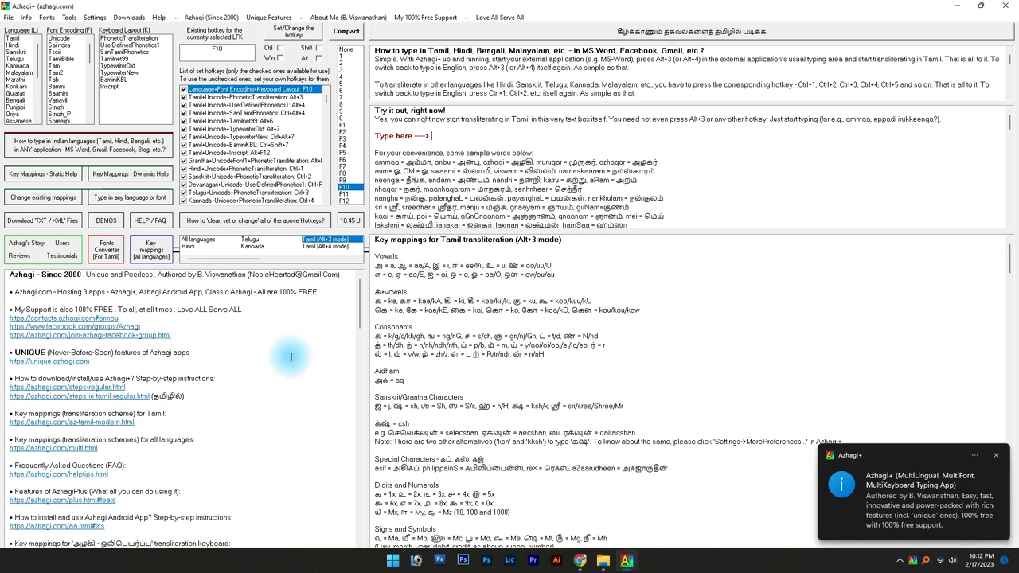
pyautogui.click(94, 17)
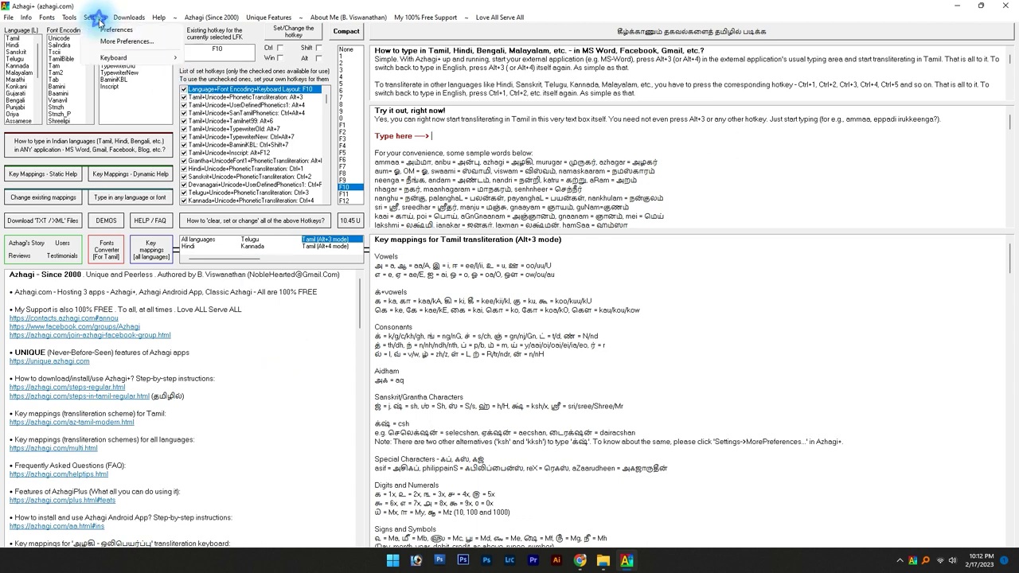
pyautogui.click(116, 31)
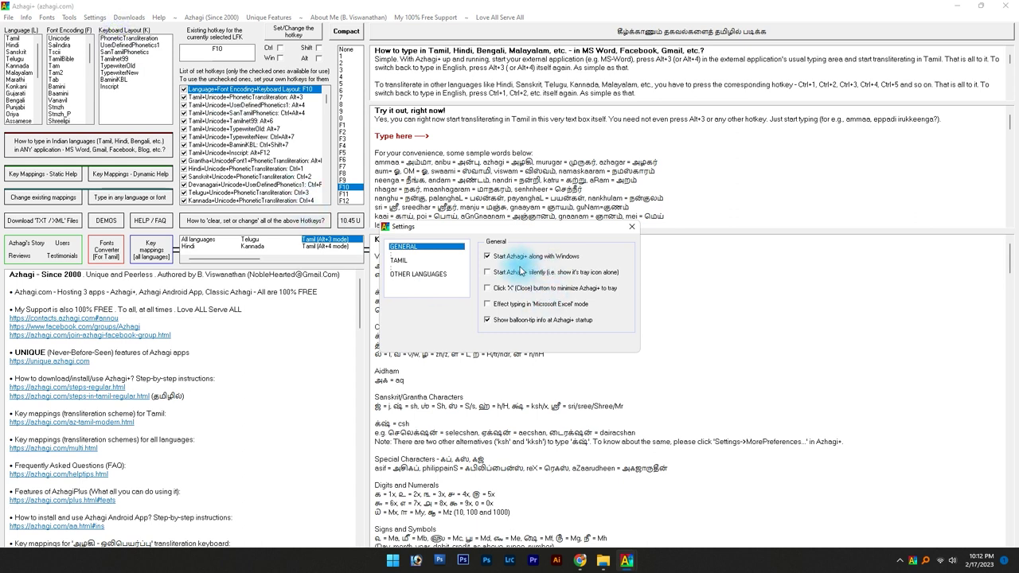
pyautogui.click(488, 272)
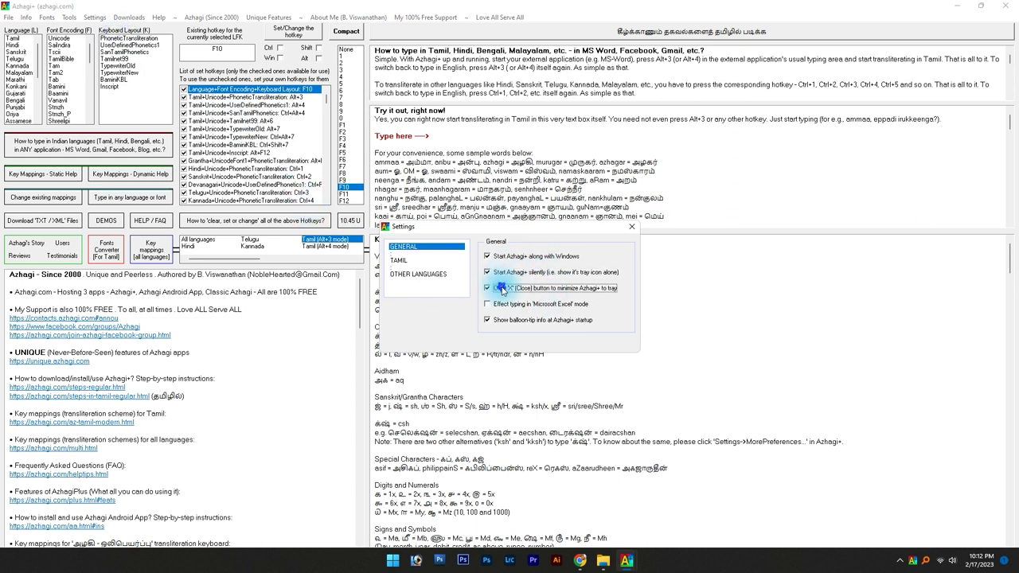
pyautogui.click(487, 320)
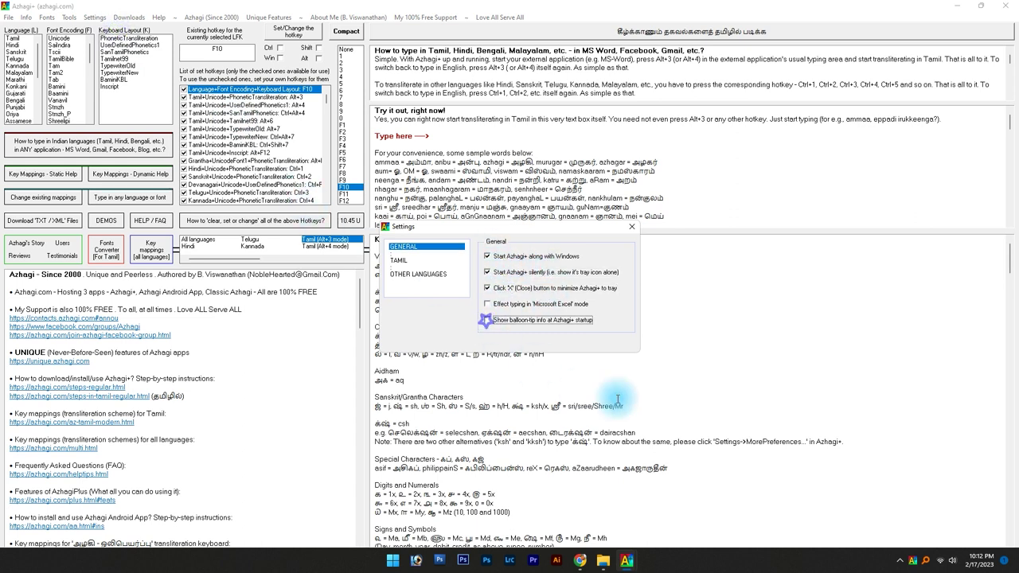
pyautogui.click(632, 228)
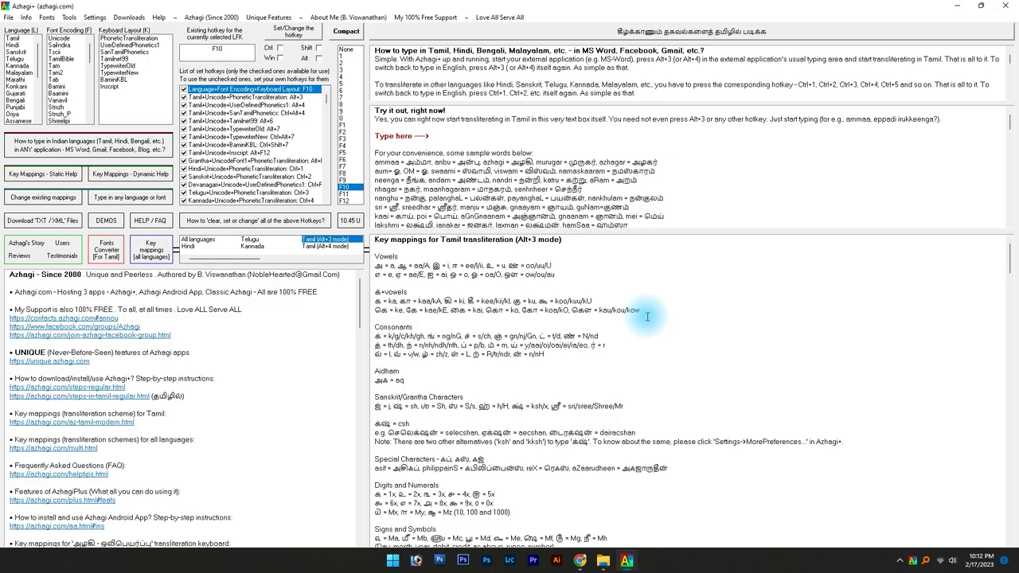
pyautogui.click(1003, 5)
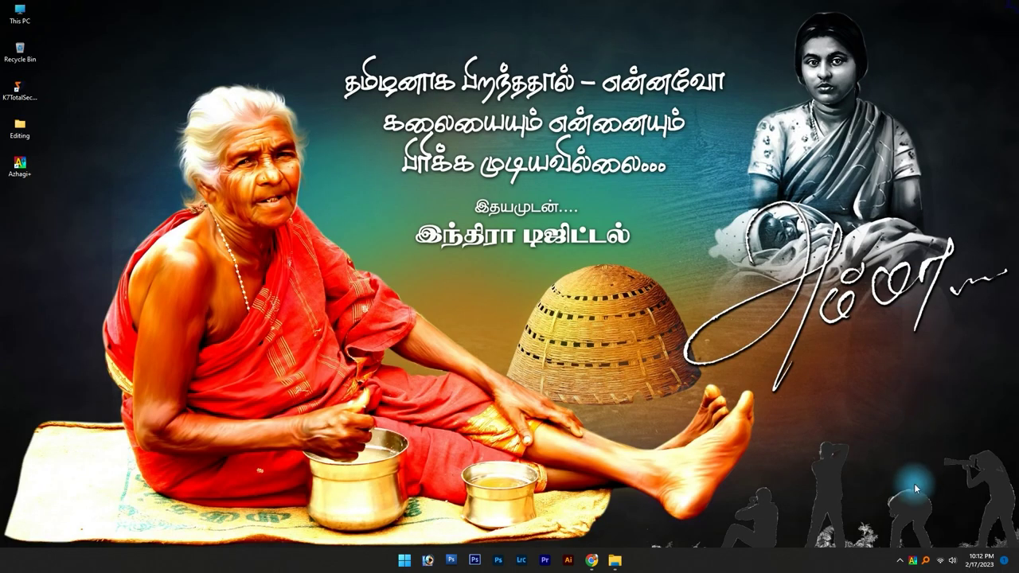
# Exit Azhagi+ from its tray icon menu and relaunch it from the desktop shortcut
pyautogui.rightClick(915, 563)
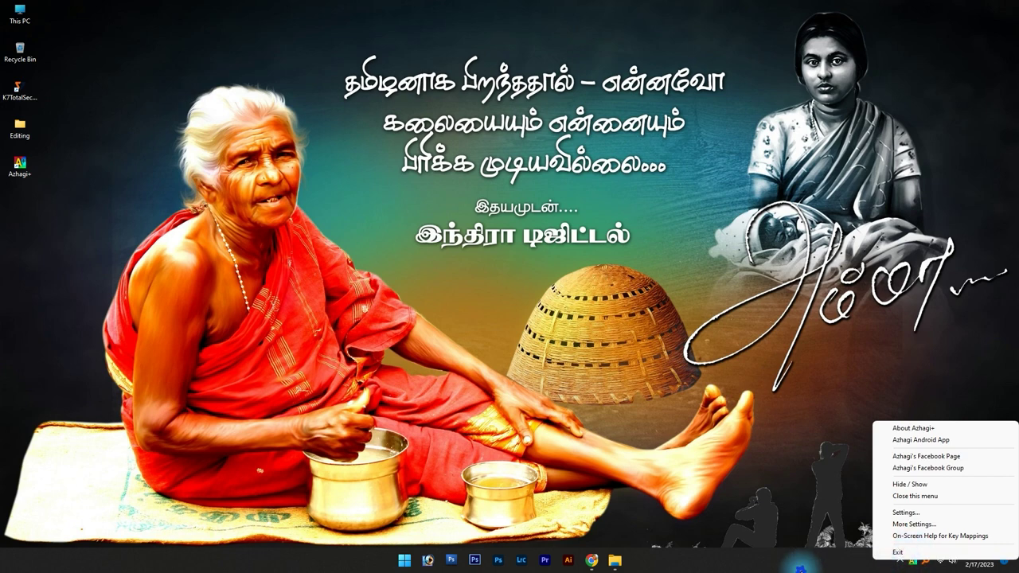
pyautogui.rightClick(786, 317)
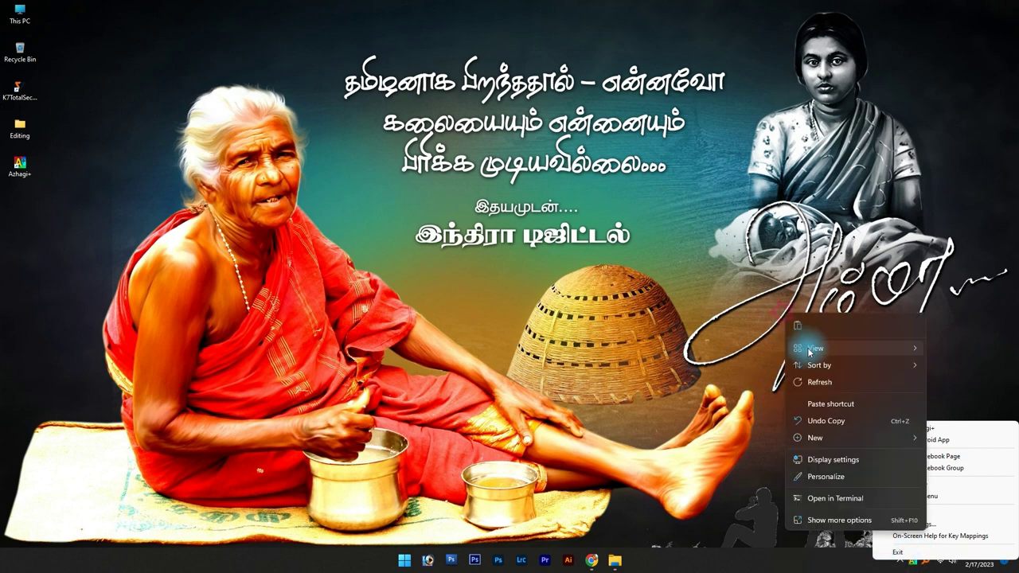
pyautogui.click(706, 294)
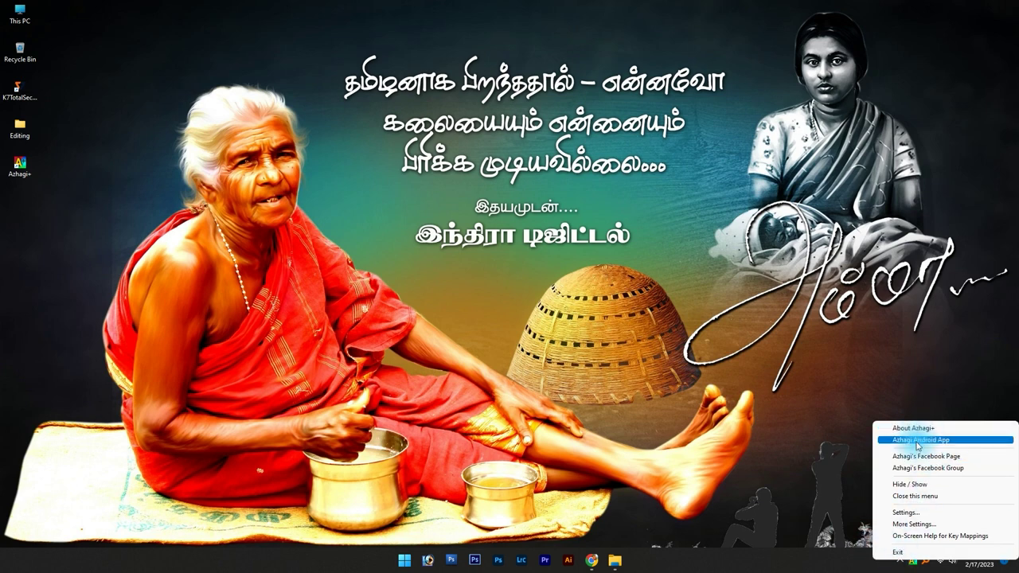
pyautogui.click(883, 551)
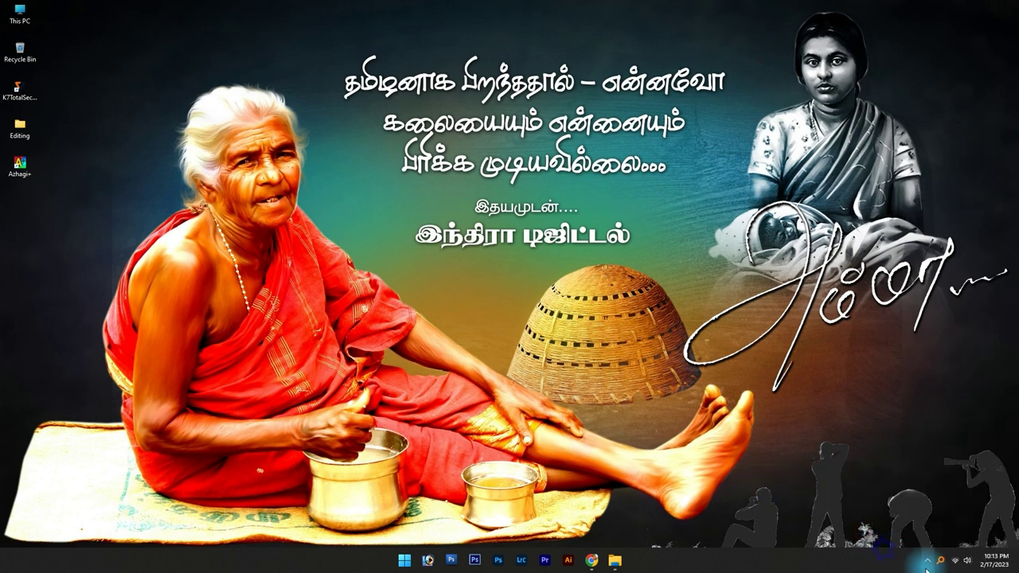
pyautogui.doubleClick(24, 167)
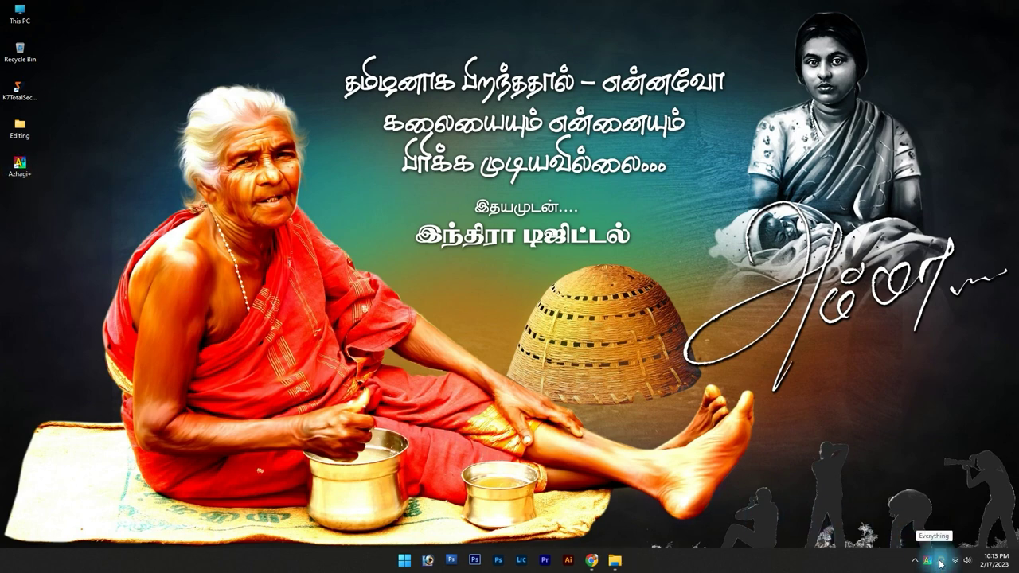
# Set Azhagi+ to Tamil with Stmzh font encoding, hide its window, and reopen the Editing folder
pyautogui.click(930, 566)
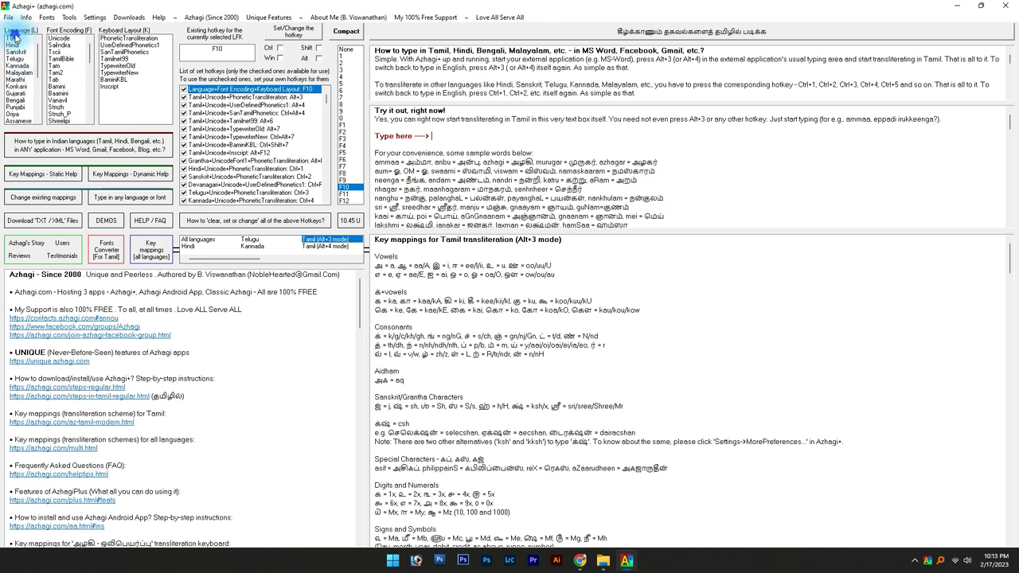
pyautogui.click(16, 37)
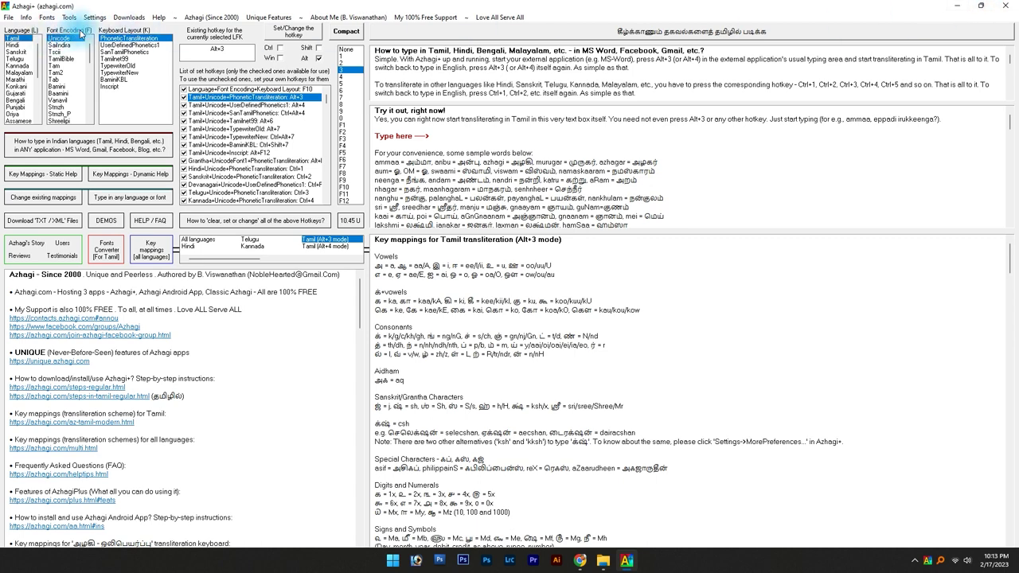
pyautogui.click(59, 121)
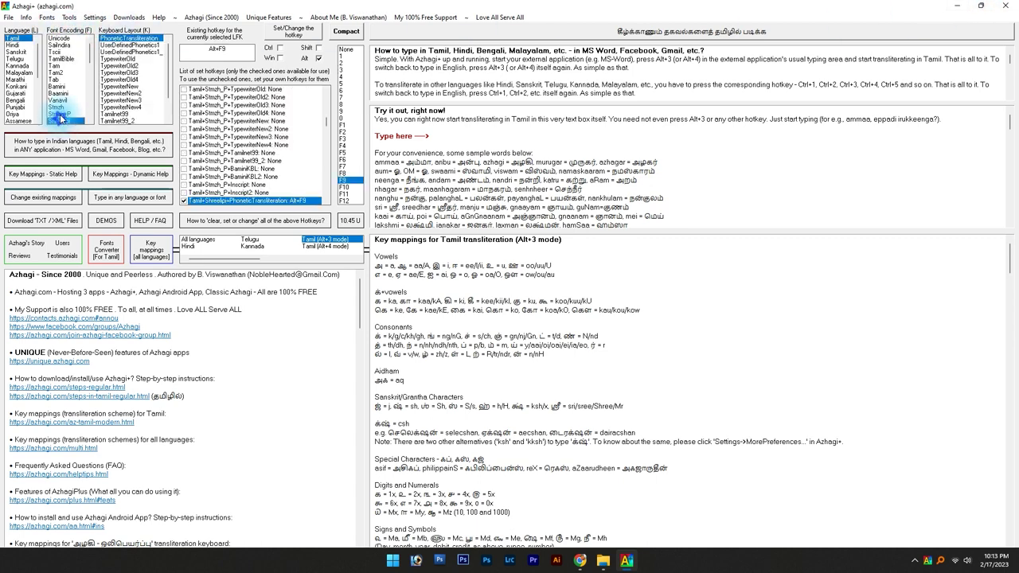
pyautogui.click(1001, 6)
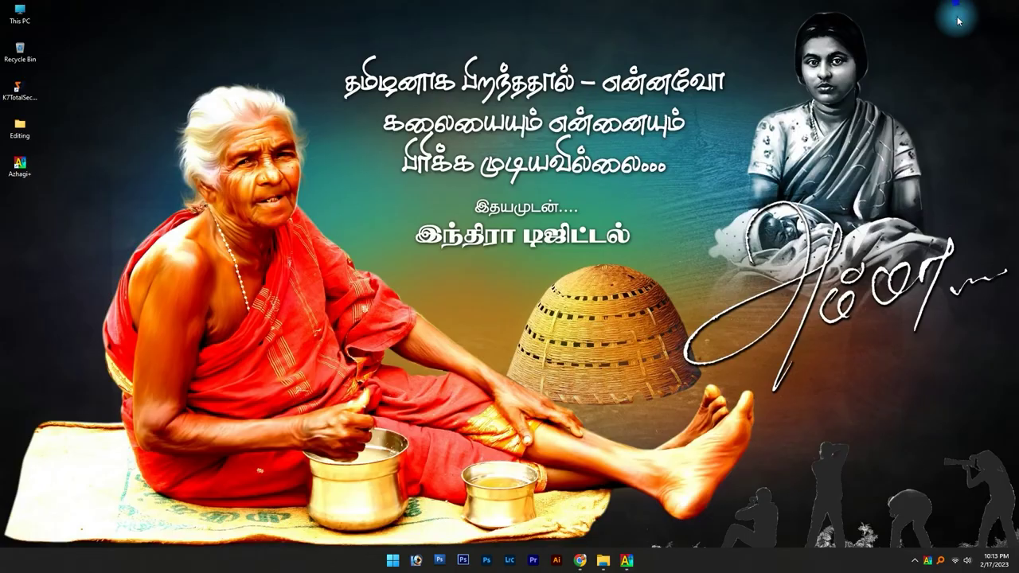
pyautogui.doubleClick(20, 132)
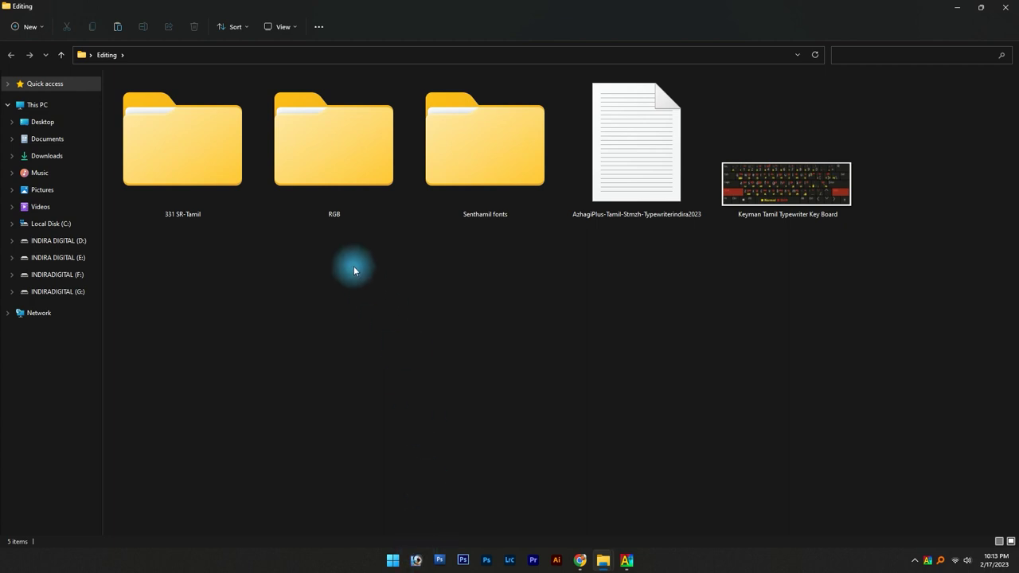
# Browse the RGB, Senthamil and 331 SR-Tamil font folders inside the Editing folder
pyautogui.click(332, 205)
pyautogui.click(495, 194)
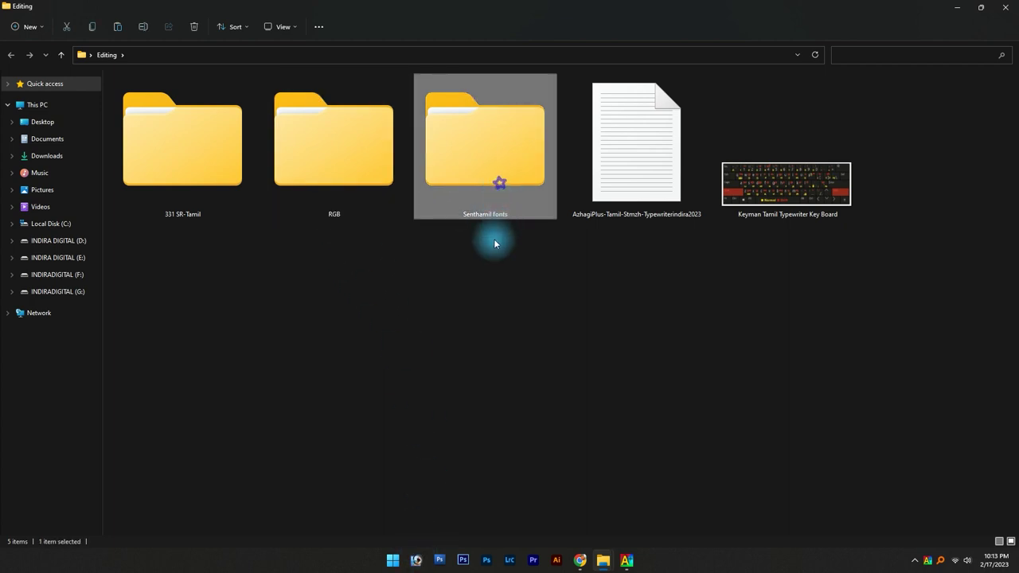
pyautogui.click(426, 452)
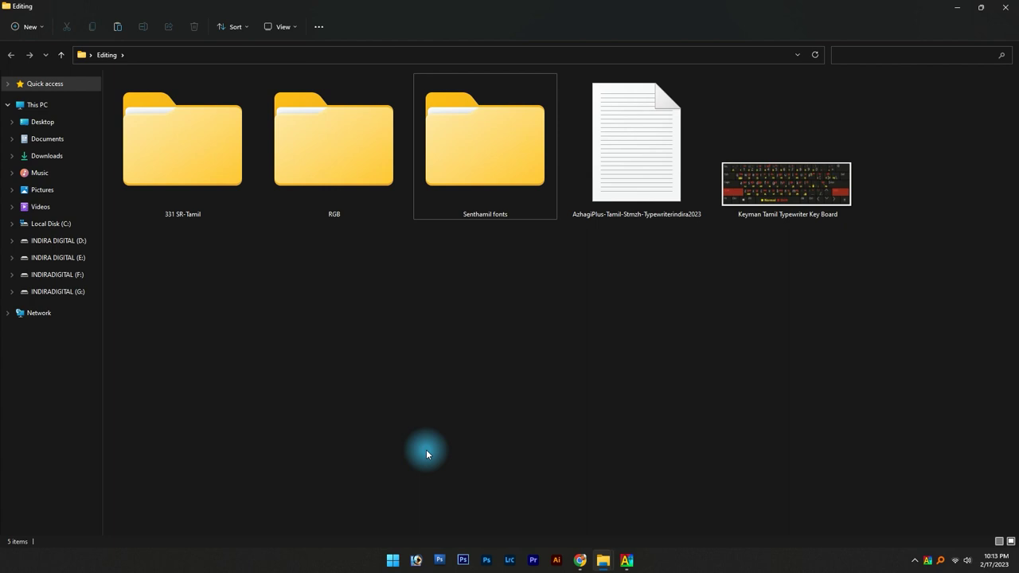
pyautogui.click(177, 135)
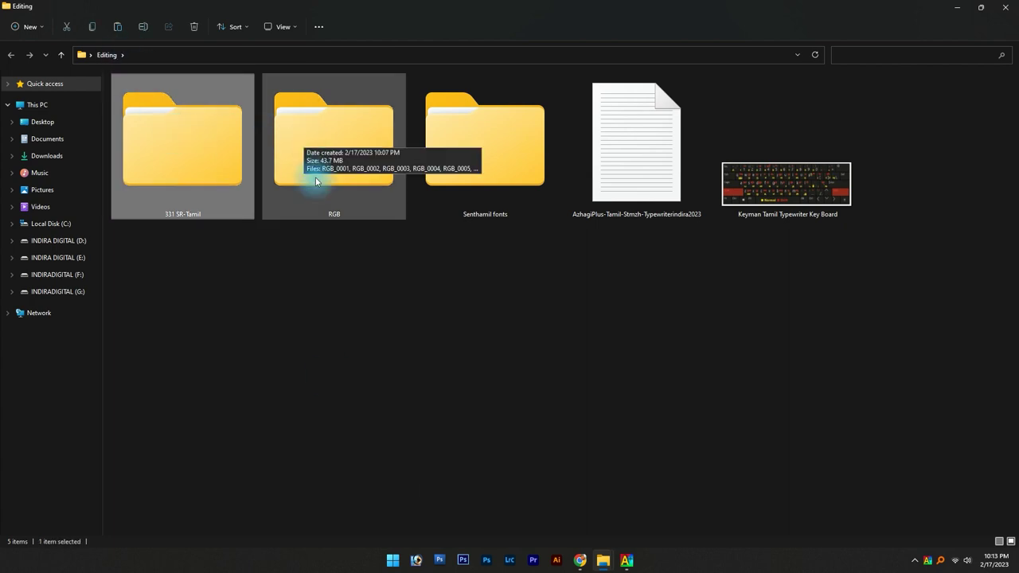
pyautogui.click(391, 562)
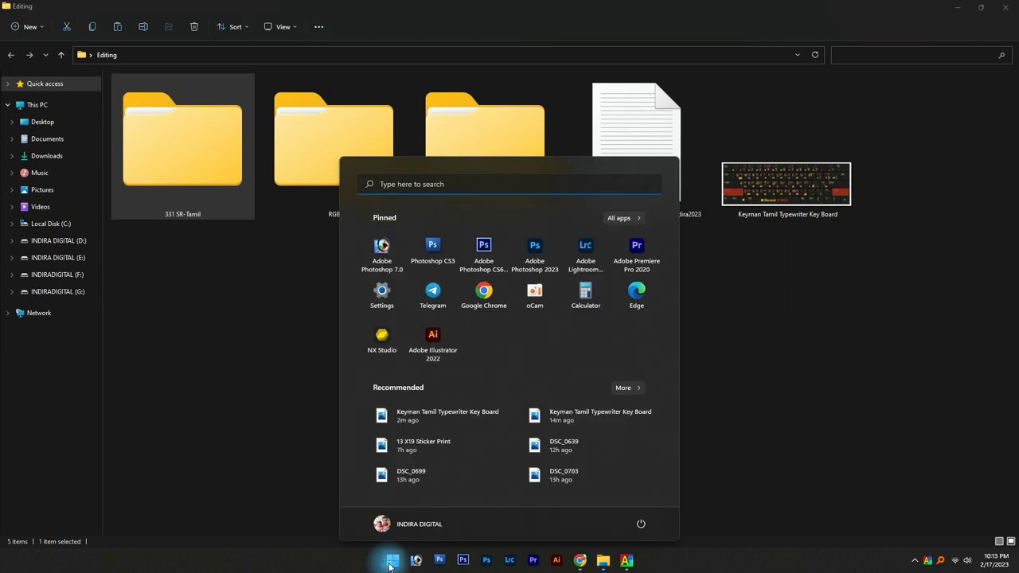
# Search for Control Panel and open its installed Fonts list
pyautogui.write('control Panel')
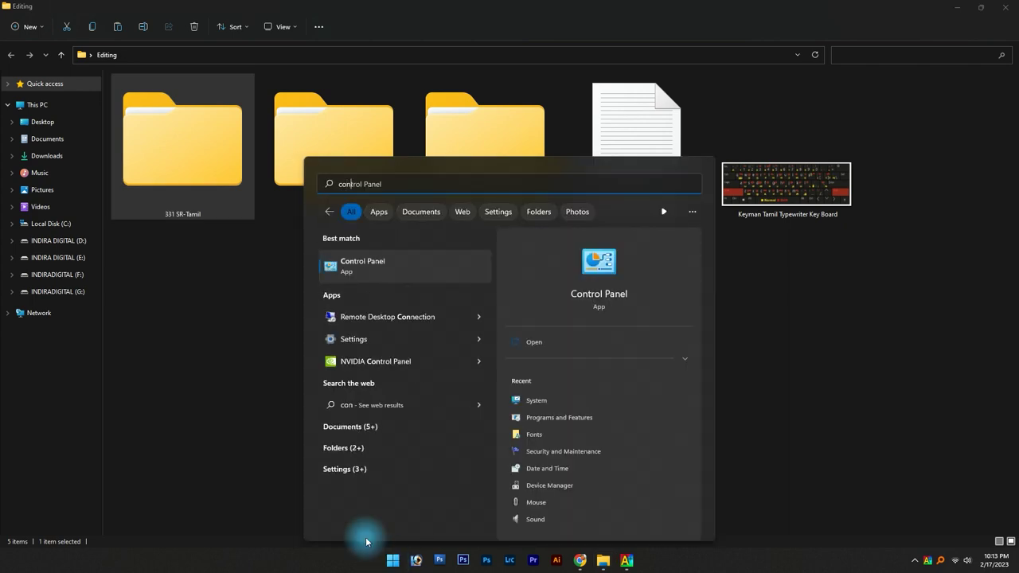
pyautogui.click(384, 265)
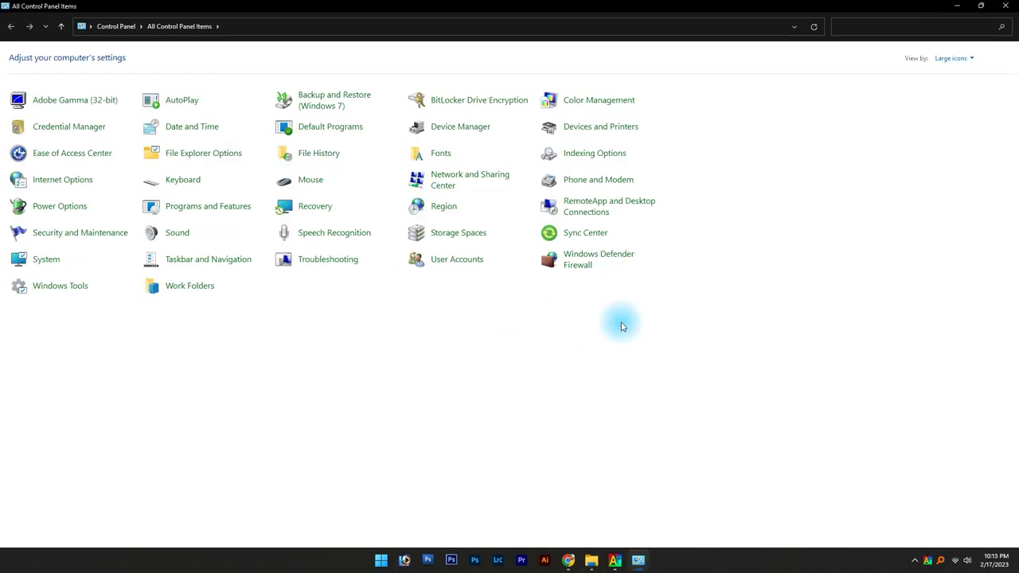
pyautogui.click(440, 153)
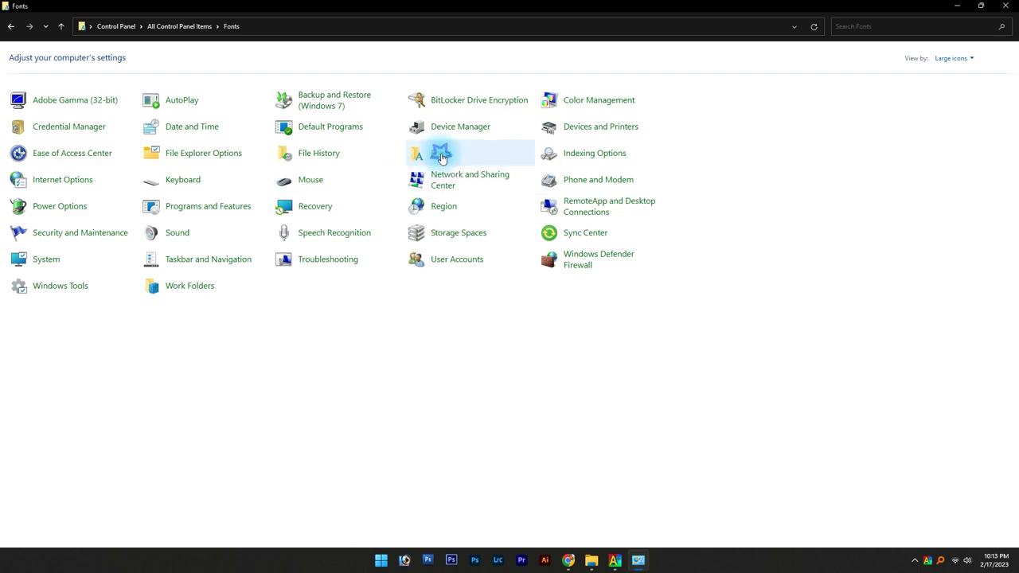
pyautogui.click(437, 154)
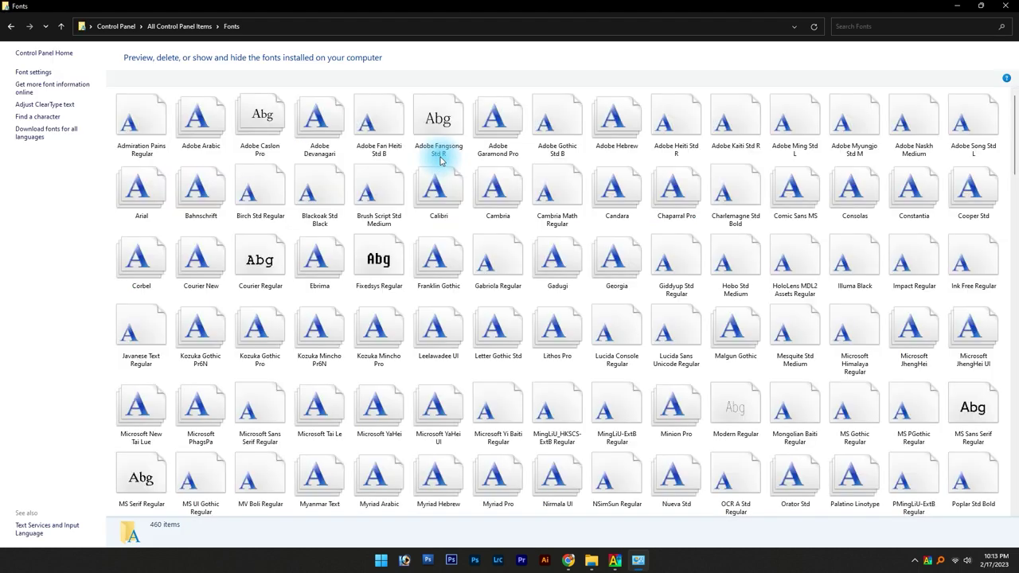
# Scroll the fonts list to confirm the SR-Tamil and STMZH fonts, then close both windows
pyautogui.scroll(-2, 367, 271)
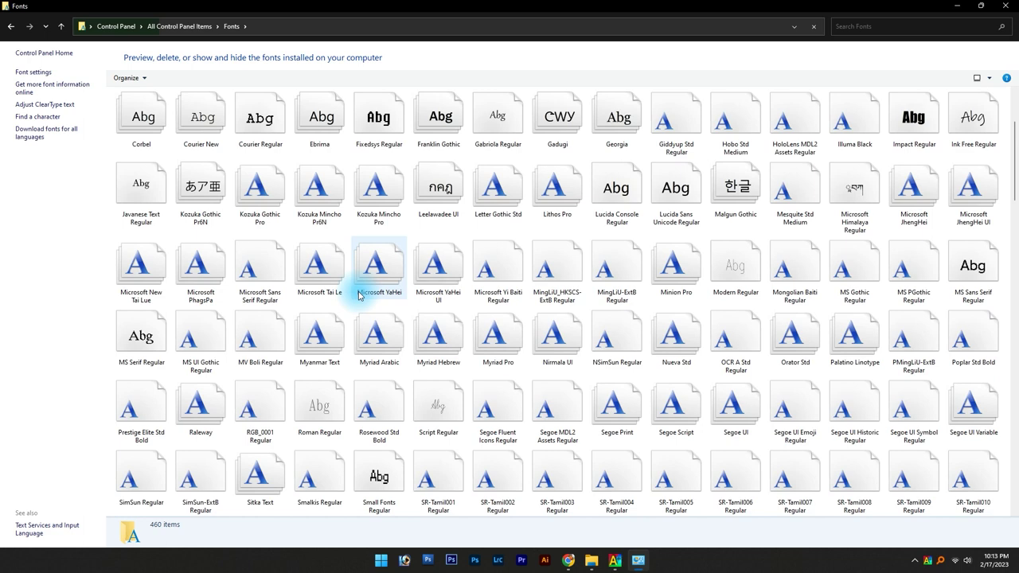
pyautogui.scroll(-5, 366, 287)
pyautogui.scroll(-8, 359, 294)
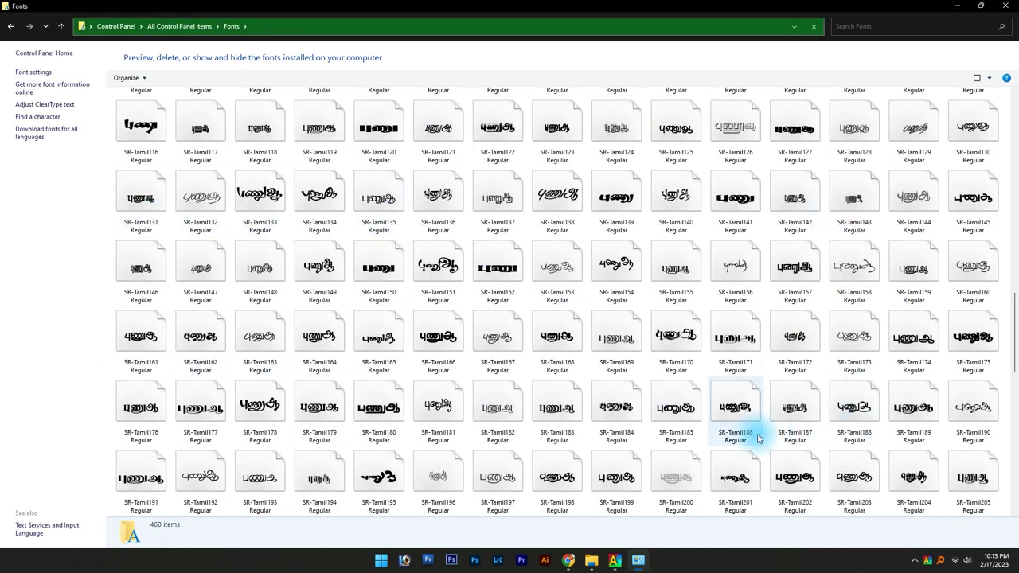
pyautogui.scroll(-3, 757, 433)
pyautogui.scroll(-3, 756, 436)
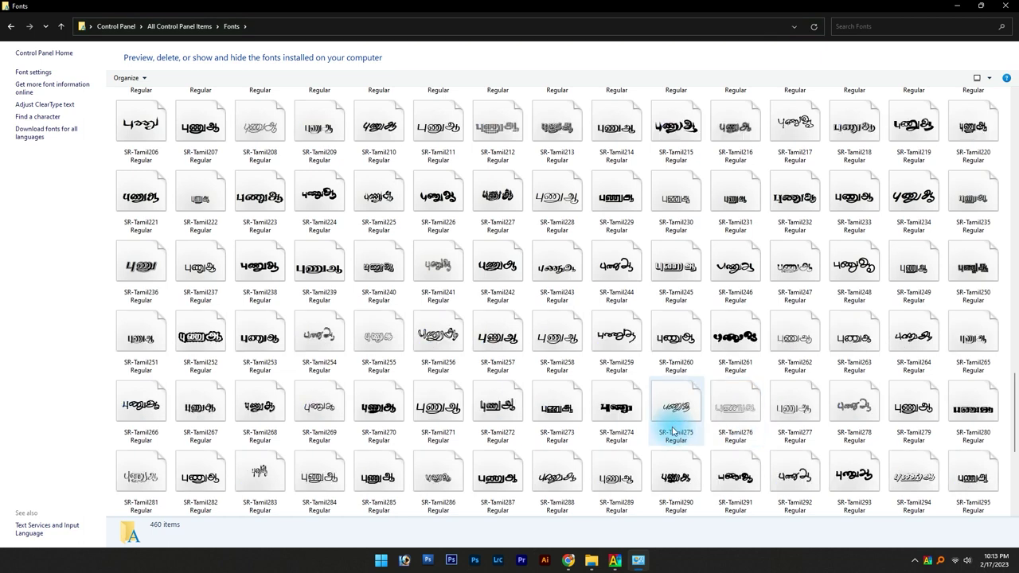
pyautogui.scroll(-3, 673, 431)
pyautogui.scroll(-1, 558, 431)
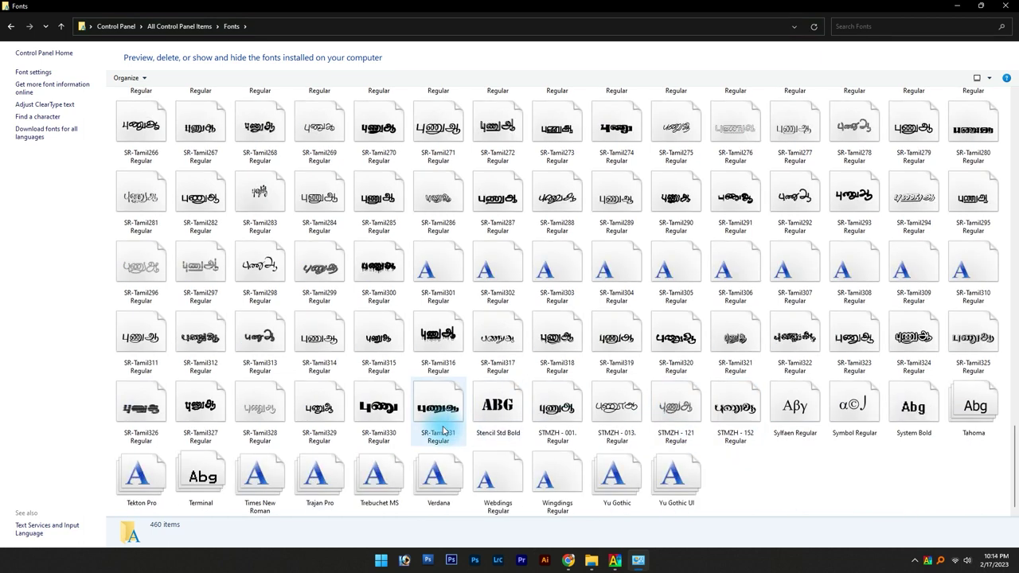
pyautogui.click(1005, 6)
pyautogui.click(375, 387)
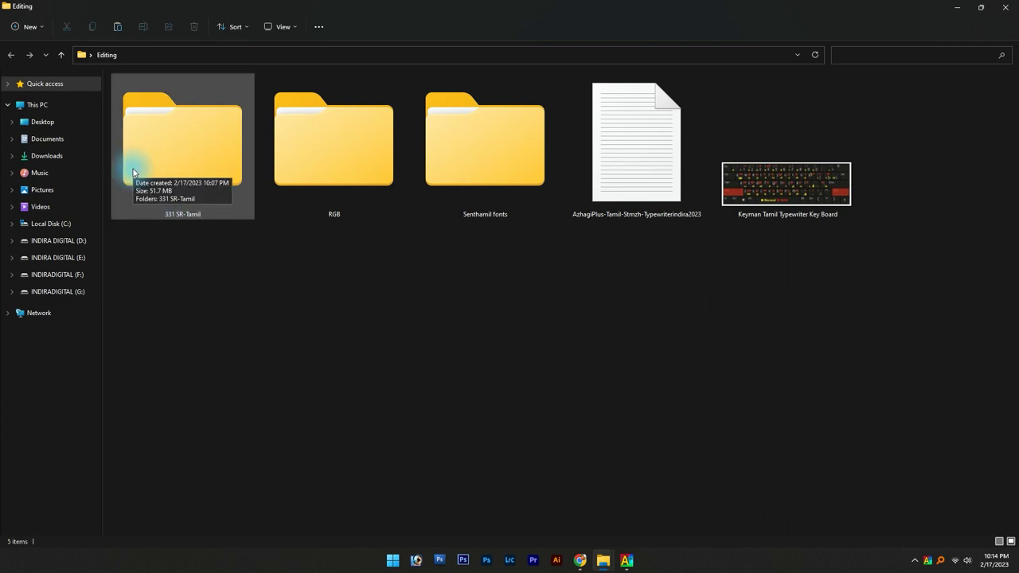
pyautogui.click(1005, 7)
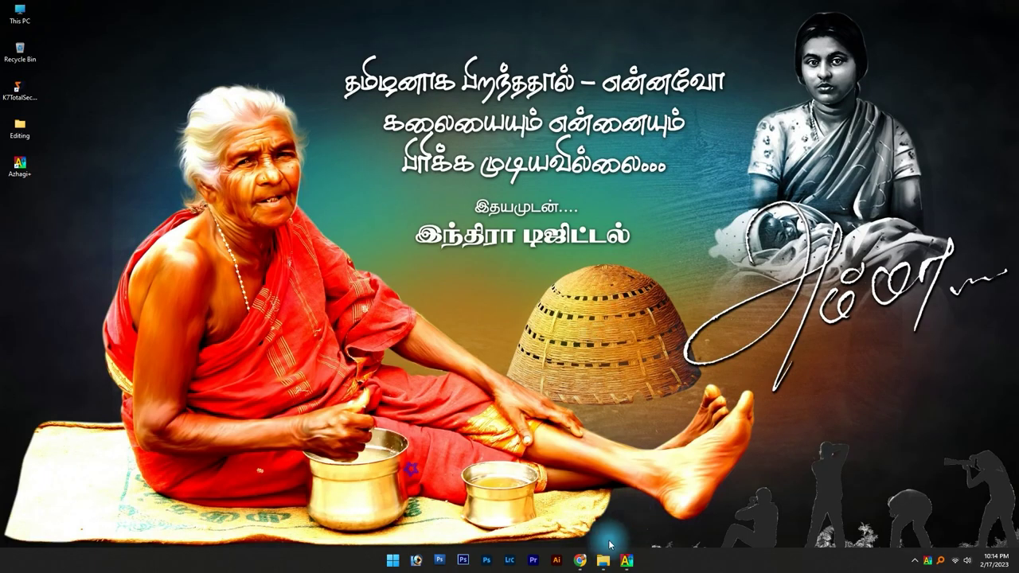
# Bring Azhagi+ back with Stmzh font encoding selected, then switch to Photoshop
pyautogui.click(628, 561)
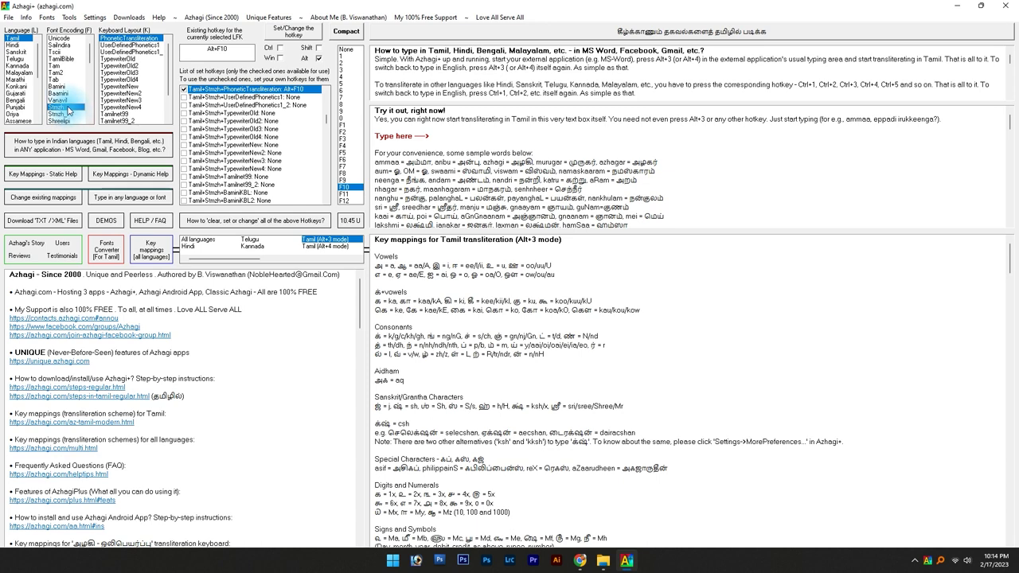
pyautogui.click(68, 110)
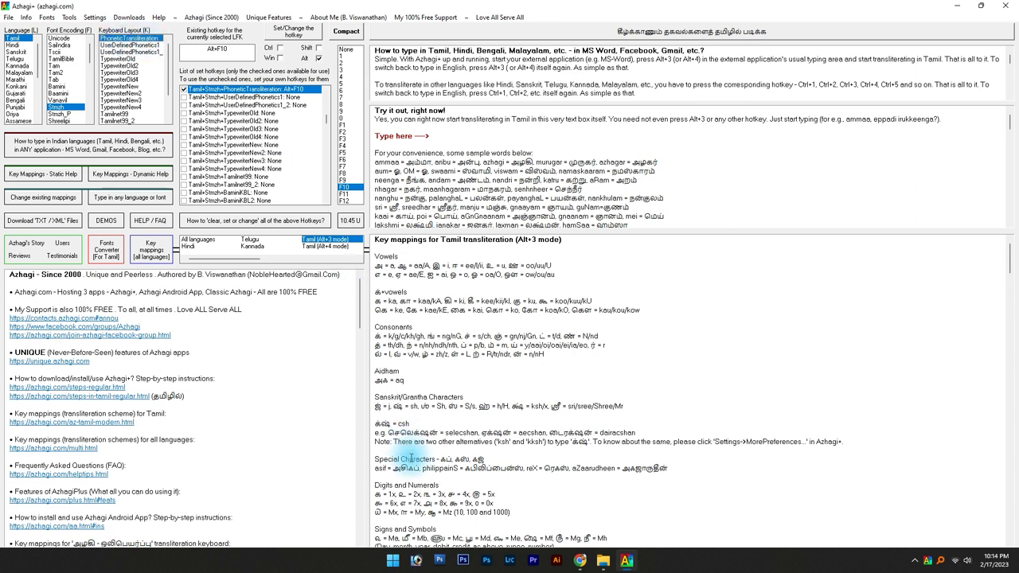
pyautogui.click(415, 560)
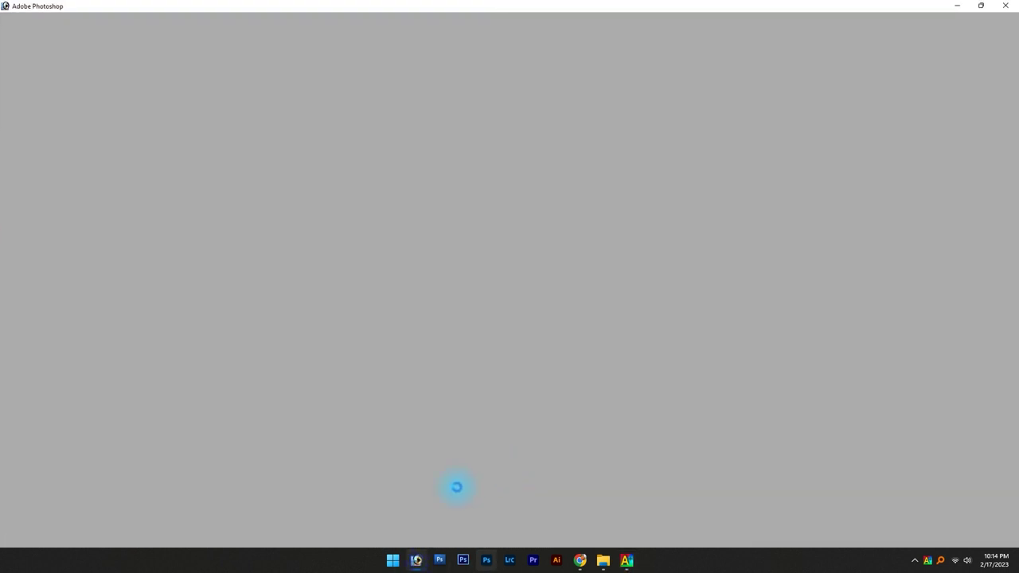
# Launch Photoshop CS3 from the taskbar, returning to Azhagi+ while it loads
pyautogui.click(627, 559)
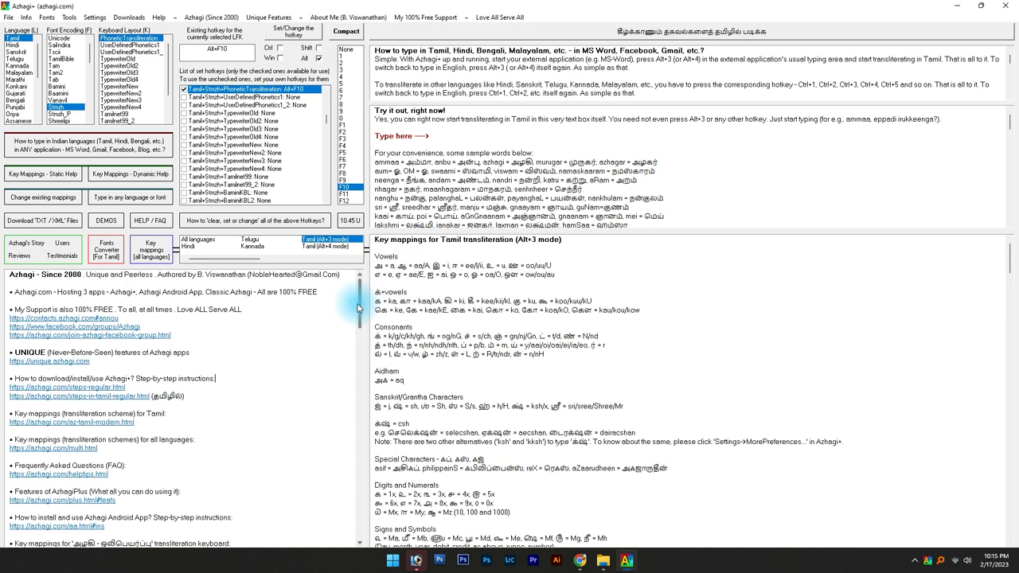
pyautogui.click(414, 561)
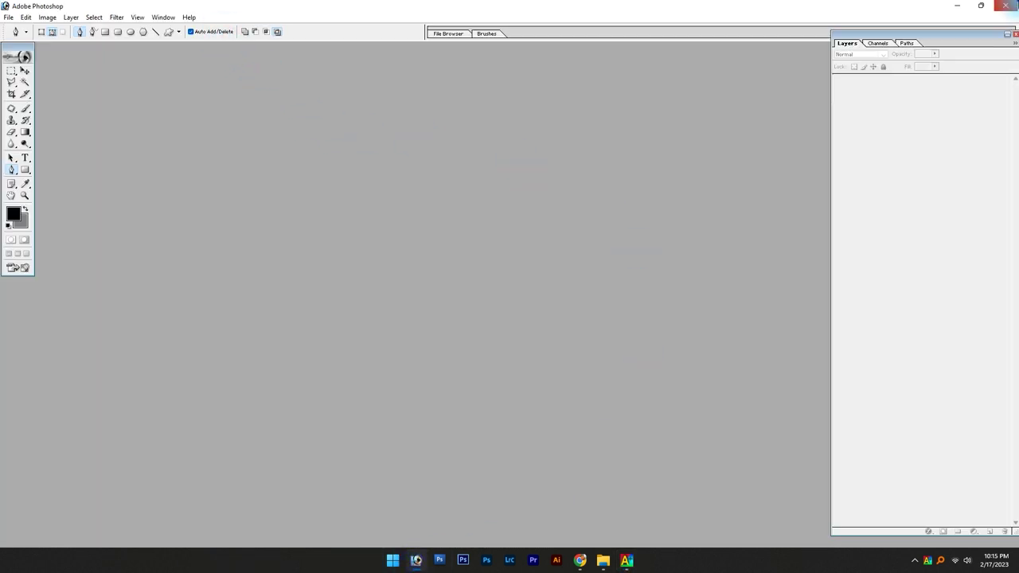
pyautogui.click(414, 561)
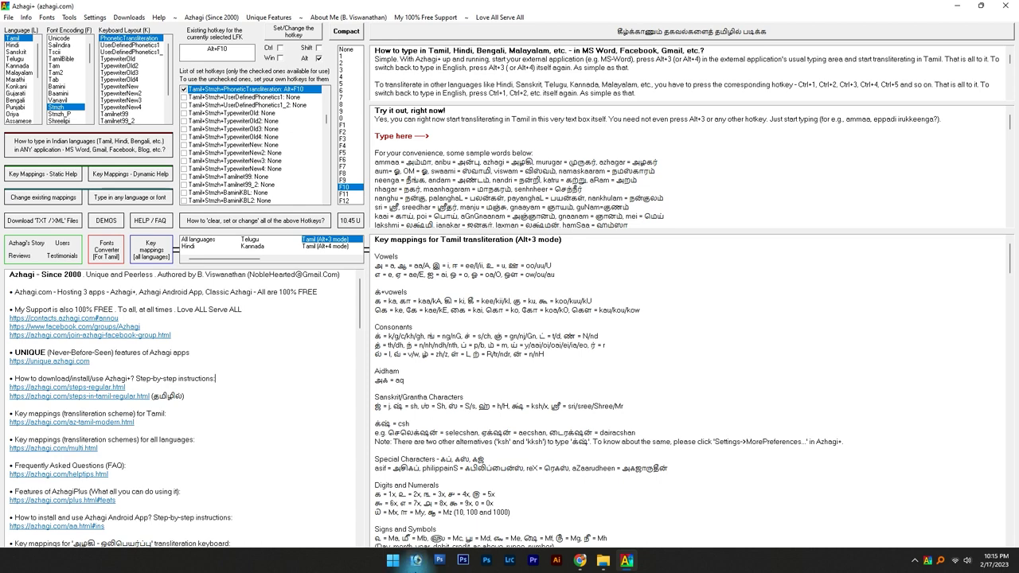
pyautogui.click(440, 560)
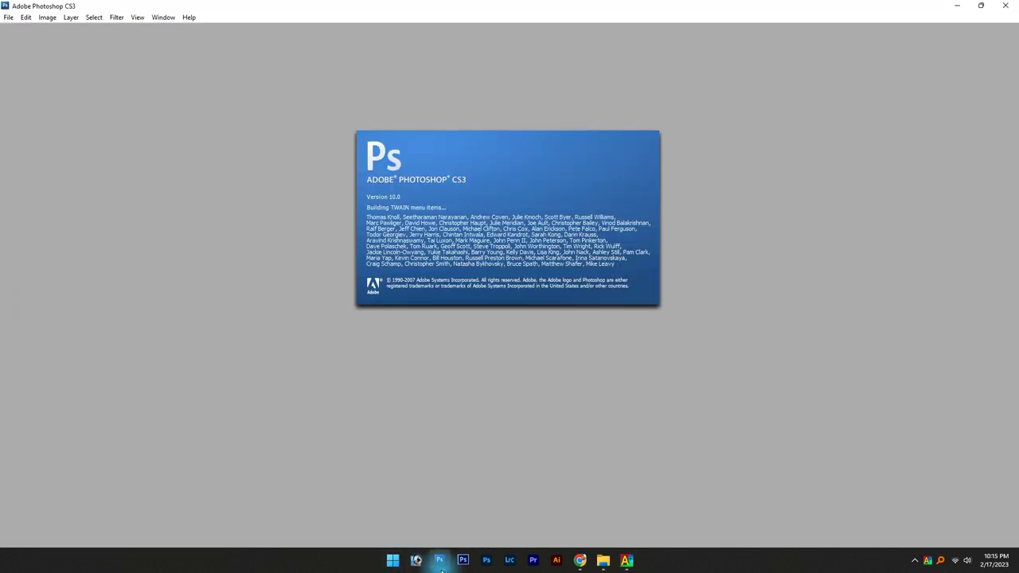
pyautogui.click(628, 561)
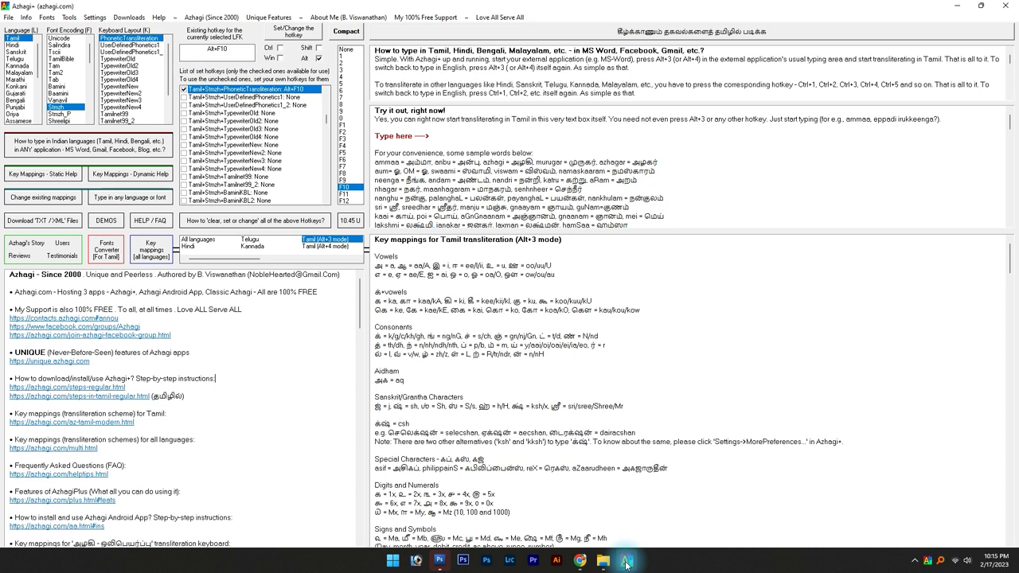
# Look through Photoshop CS3's Window menu of panels, then close Photoshop CS3
pyautogui.click(438, 560)
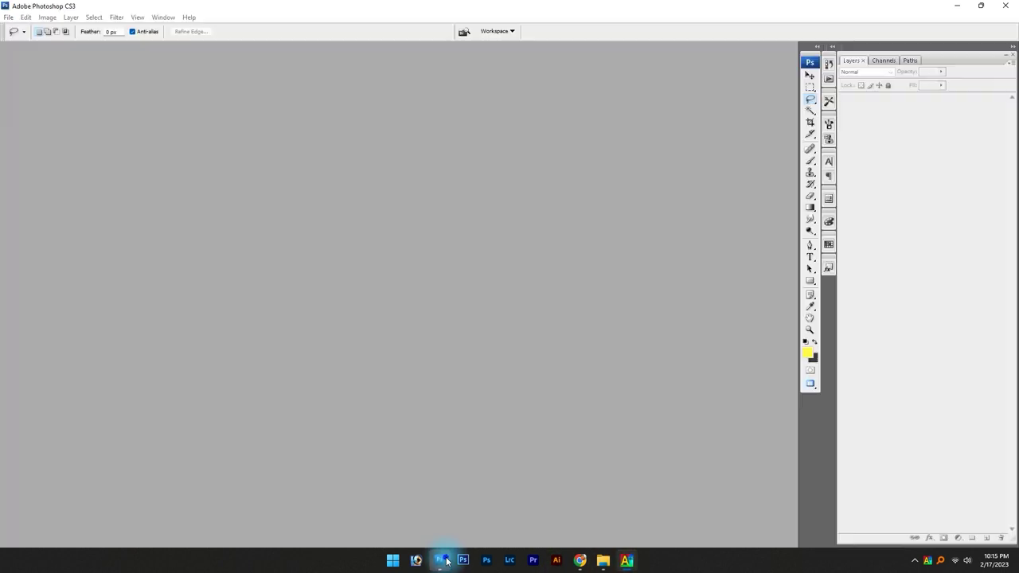
pyautogui.click(164, 17)
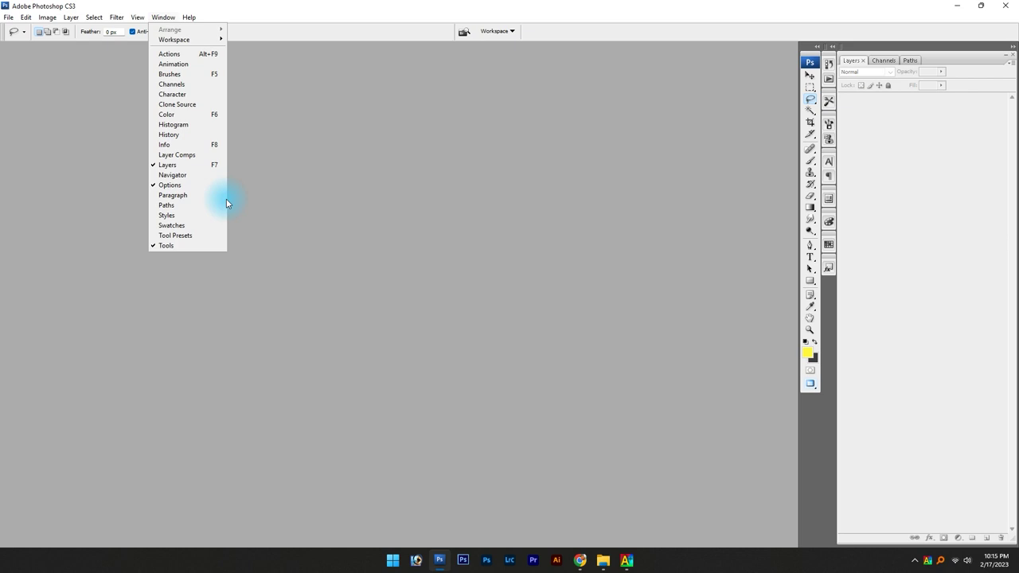
pyautogui.click(325, 294)
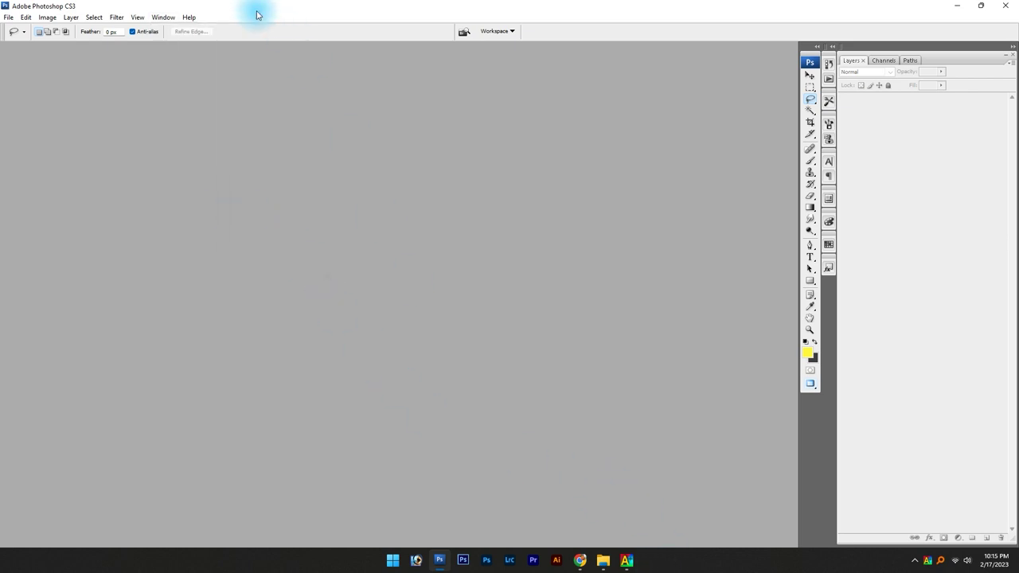
pyautogui.click(162, 18)
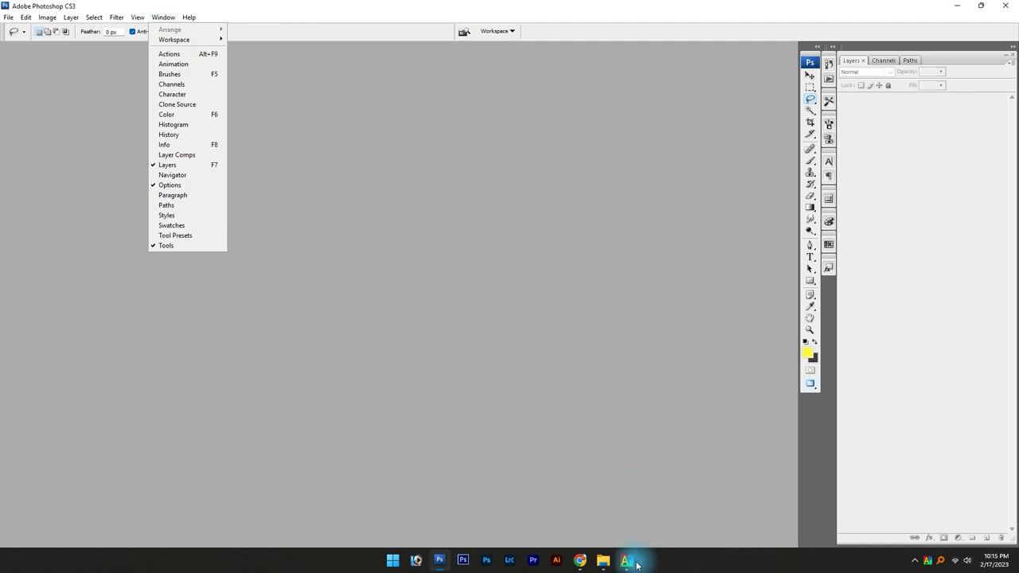
pyautogui.click(537, 362)
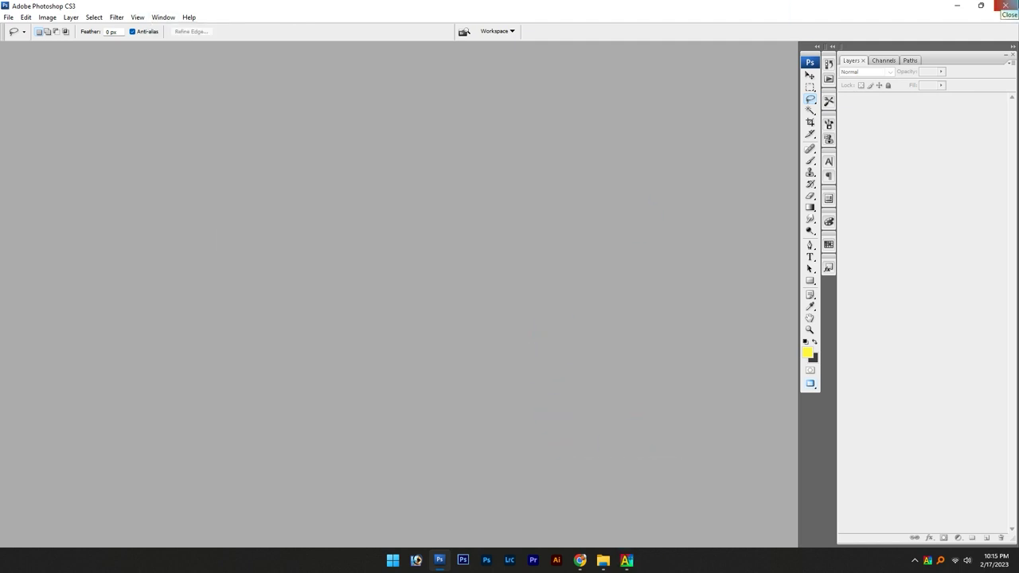
pyautogui.click(1005, 6)
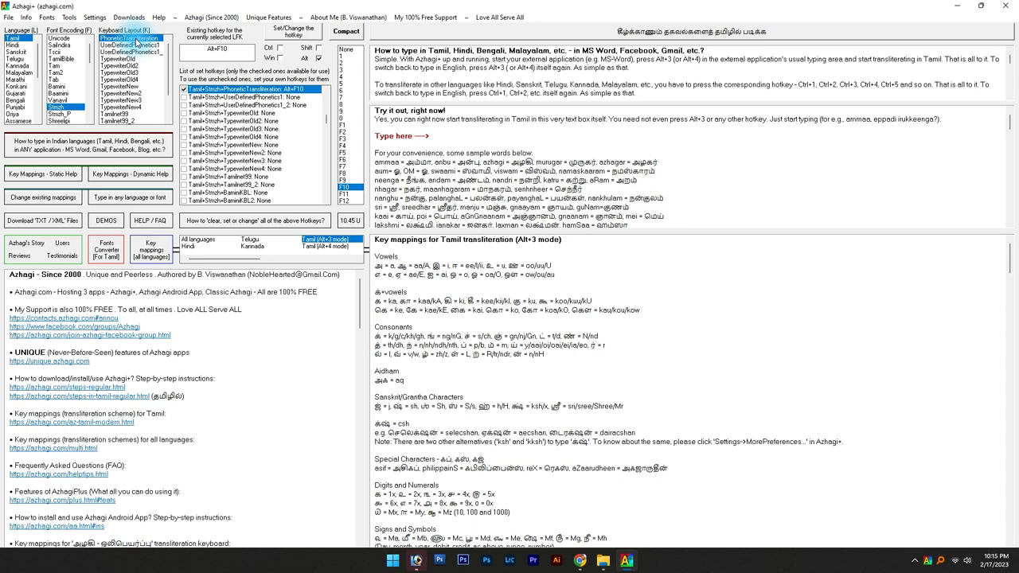
# Try changing the Azhagi+ layout hotkey to Ctrl+Alt+1
pyautogui.click(278, 48)
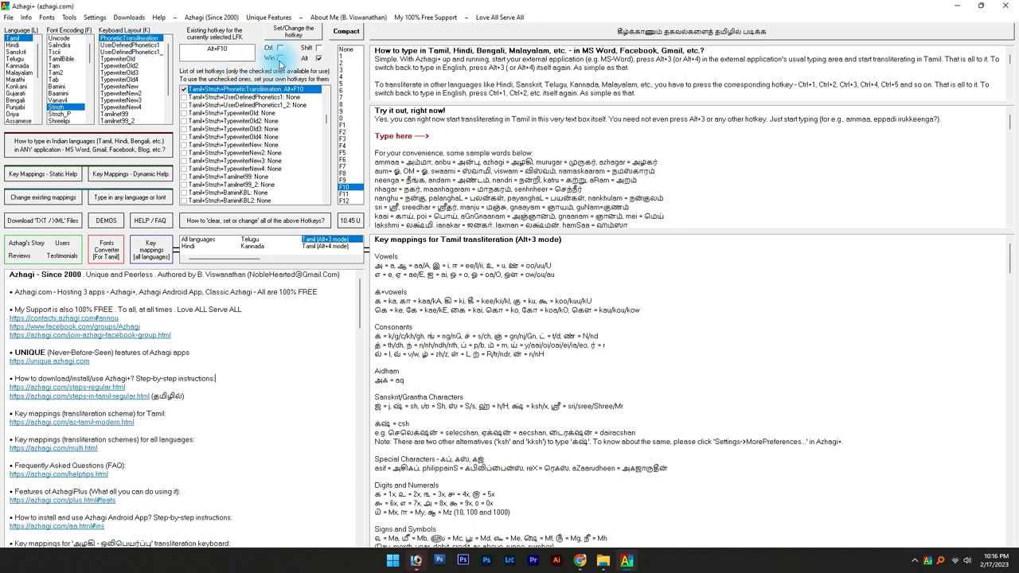
pyautogui.click(347, 52)
pyautogui.click(291, 32)
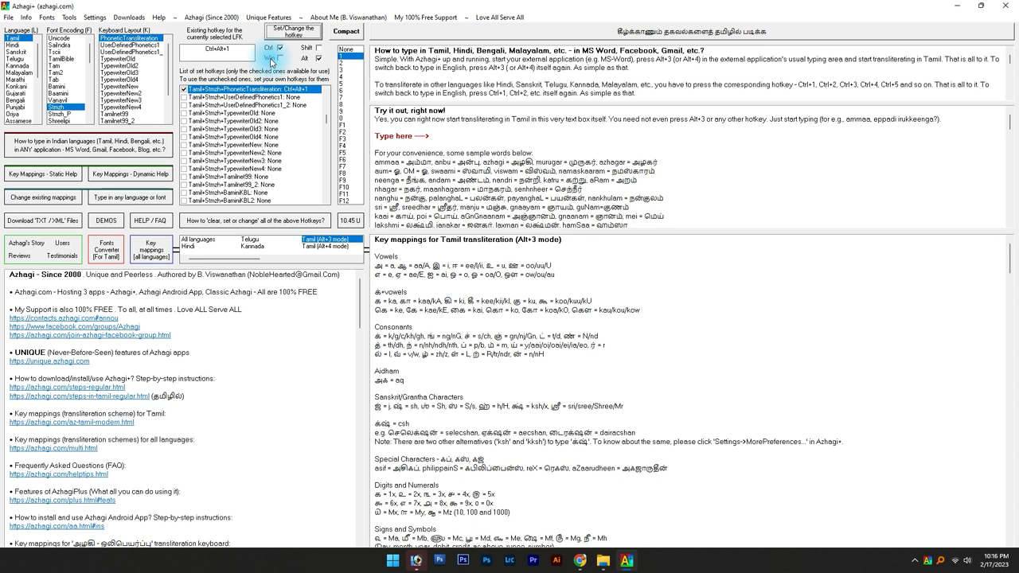
# Restore the Alt+F10 hotkey, reselect PhoneticTransliteration, and return to the older Photoshop
pyautogui.click(280, 50)
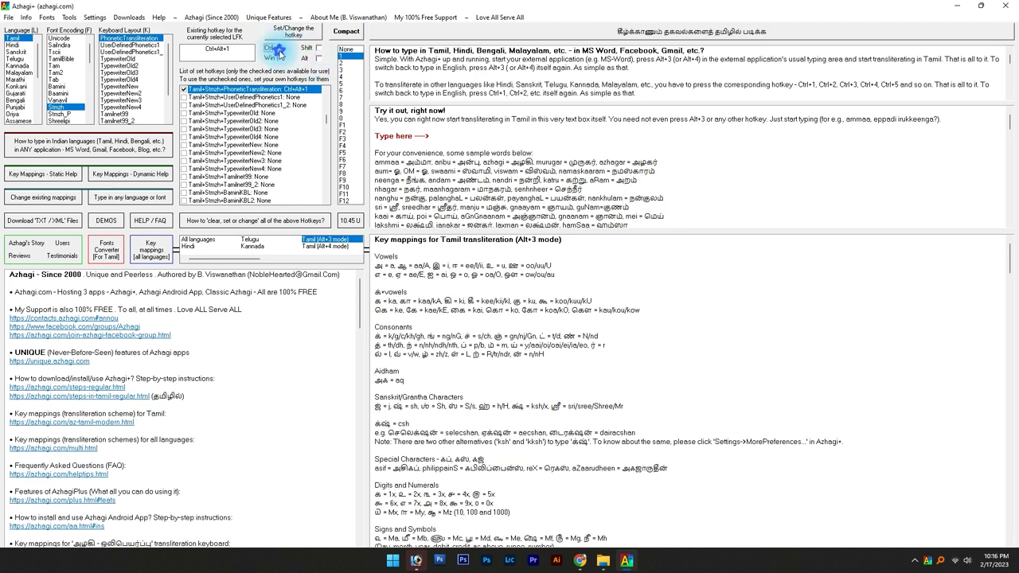
pyautogui.click(319, 58)
pyautogui.click(345, 188)
pyautogui.click(292, 32)
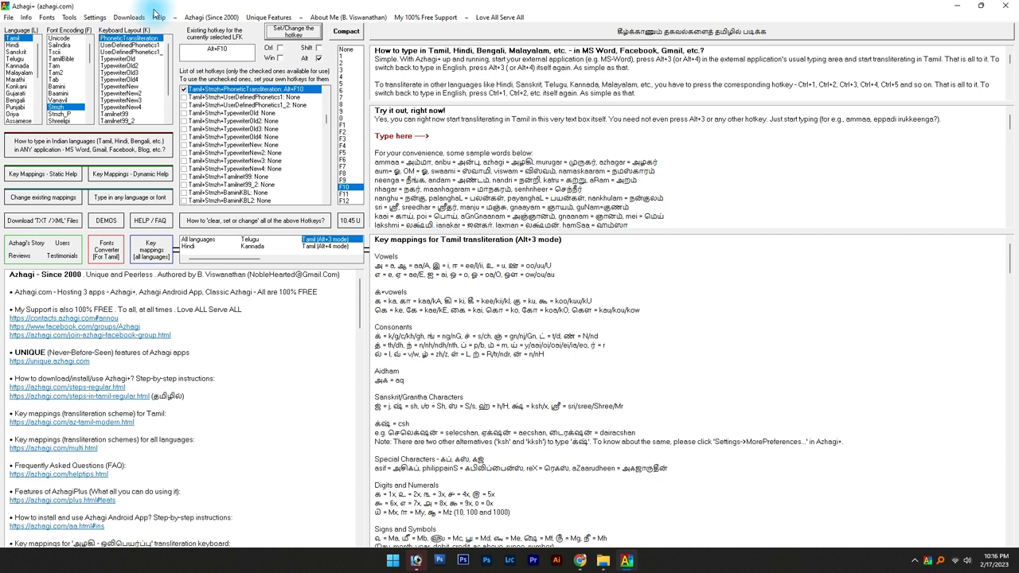
pyautogui.click(137, 46)
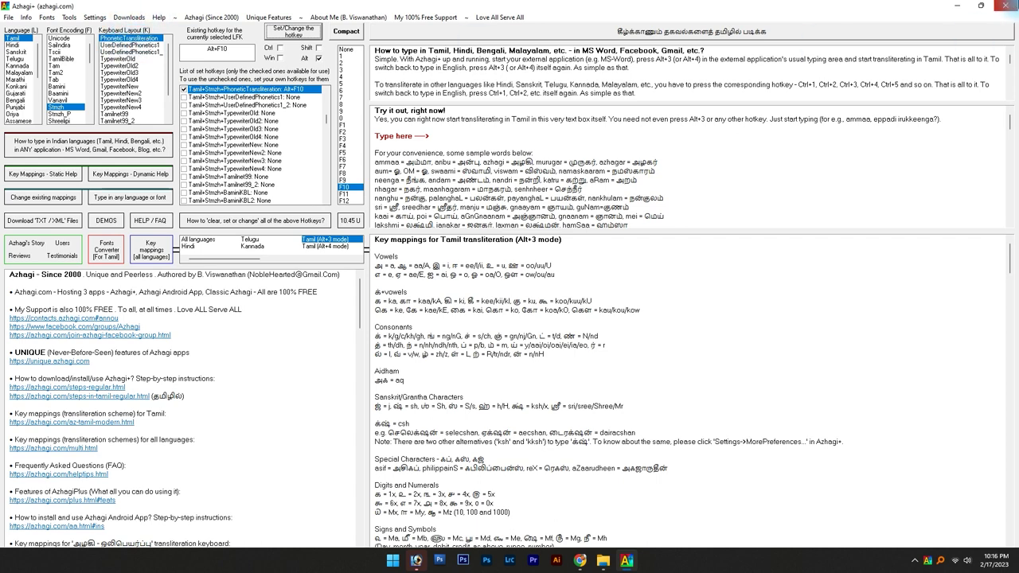
pyautogui.click(416, 560)
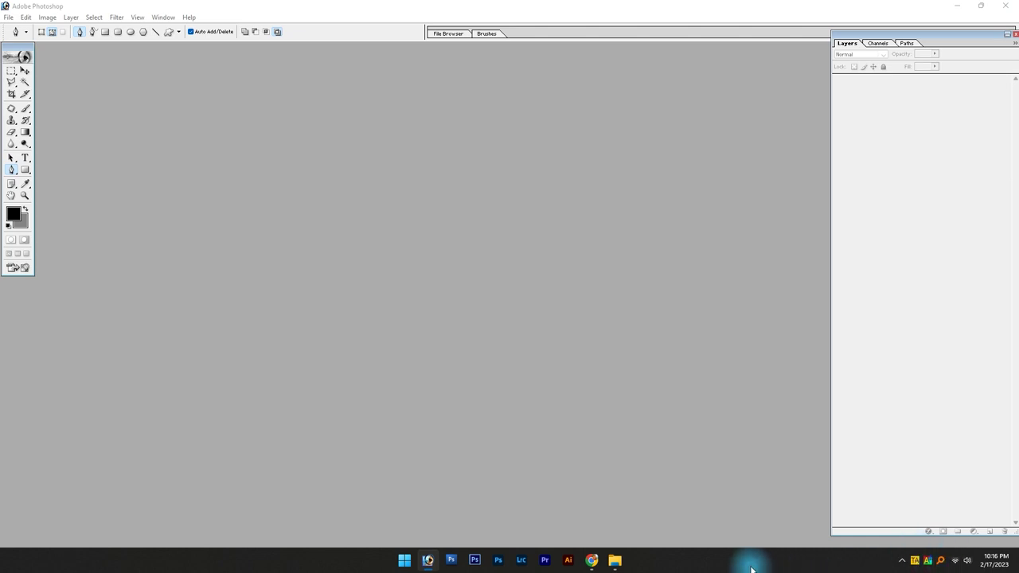
pyautogui.moveTo(920, 561)
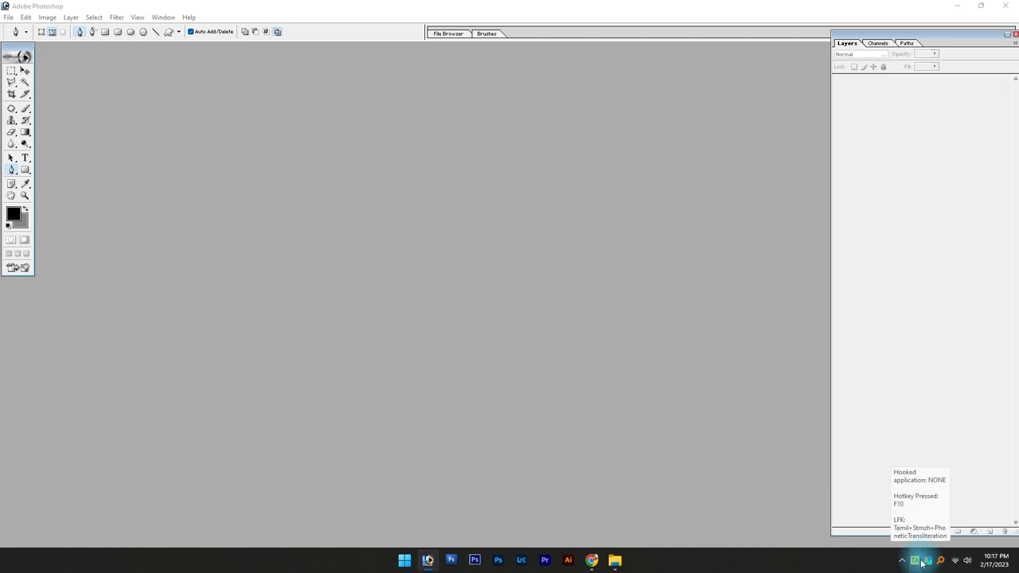
# Create a new Photoshop document with default settings and maximize it
pyautogui.click(319, 247)
pyautogui.click(7, 17)
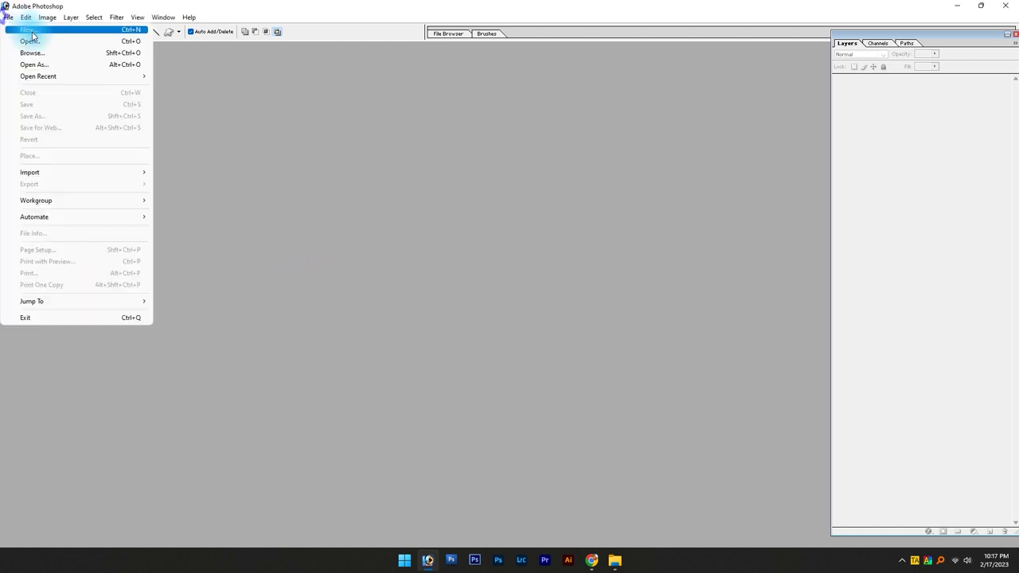
pyautogui.click(28, 38)
pyautogui.click(593, 215)
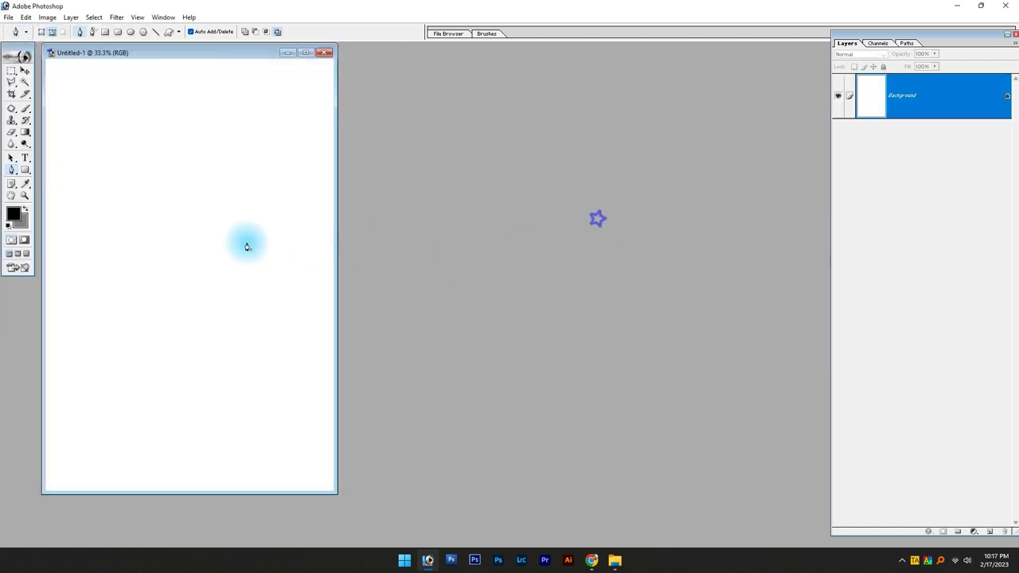
pyautogui.click(305, 53)
# Type முருகன் and அம்மா on two lines in a new text layer and commit it
pyautogui.click(24, 157)
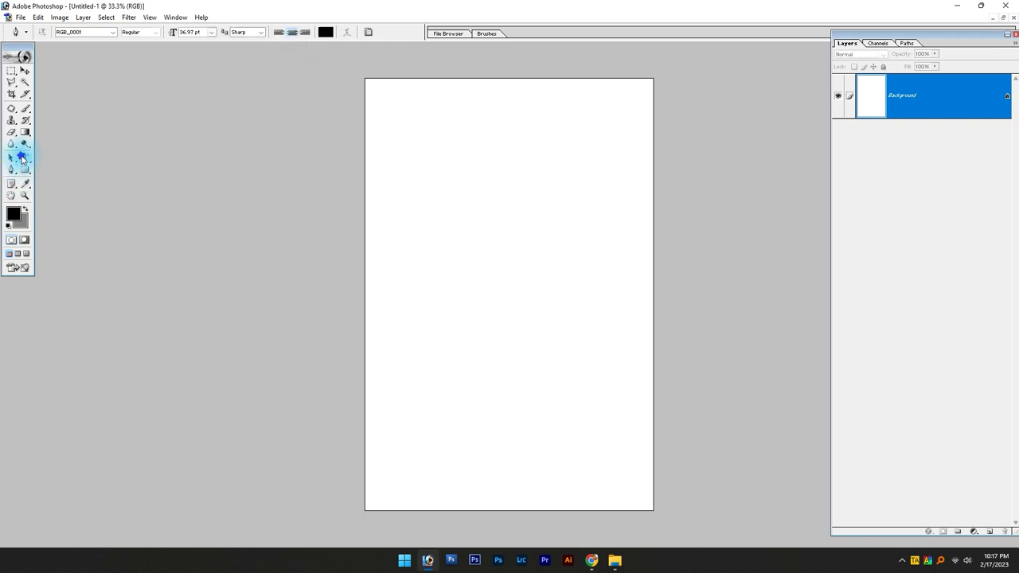
pyautogui.click(455, 223)
pyautogui.write('asdsd')
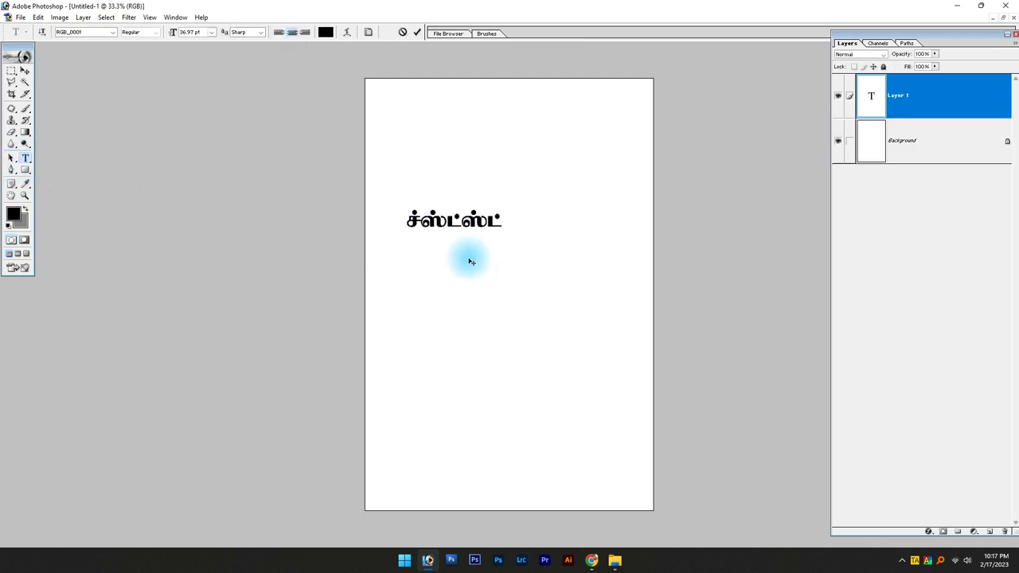
pyautogui.hotkey('ctrl', 'a')
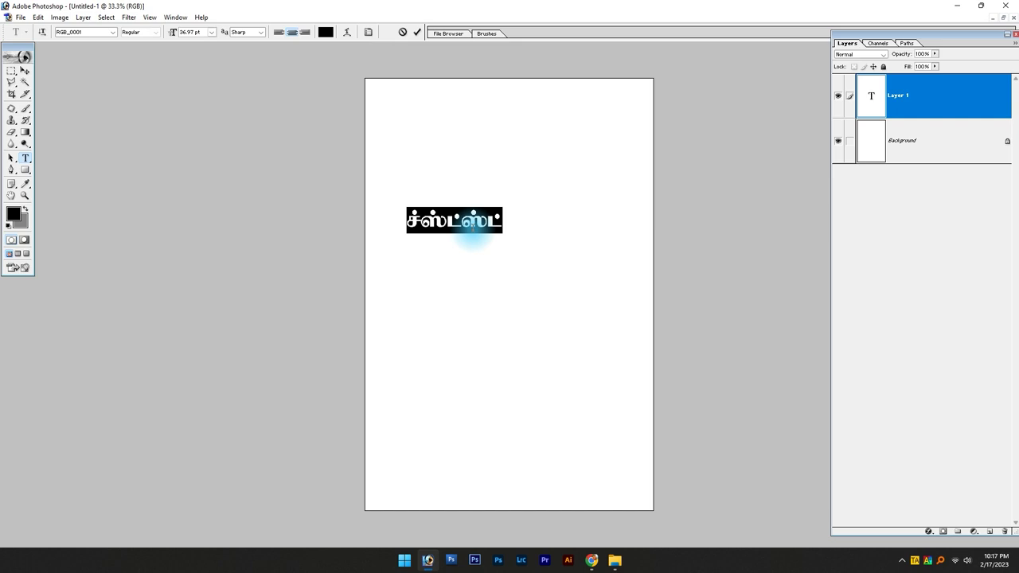
pyautogui.write('முரு')
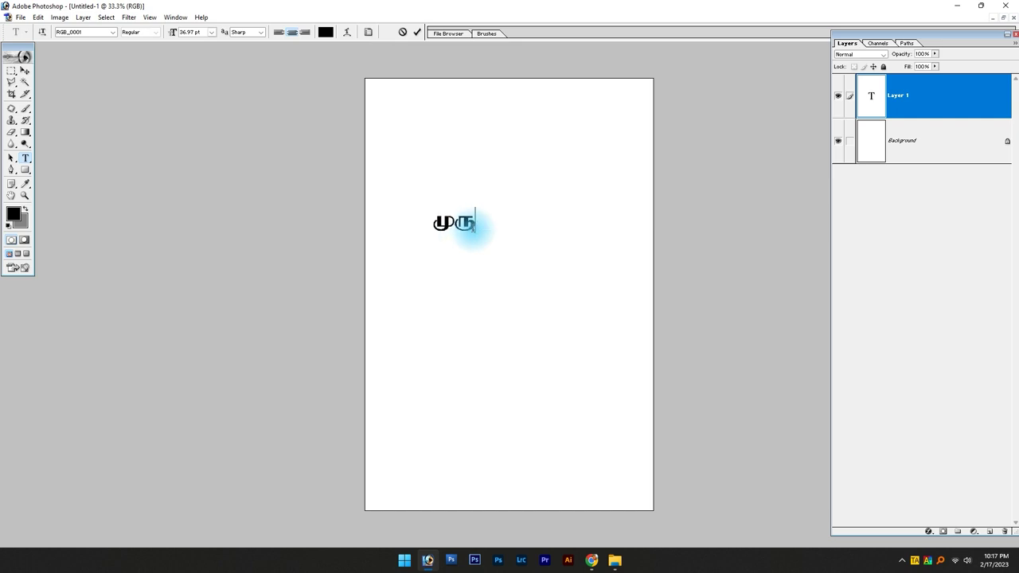
pyautogui.write('கன்')
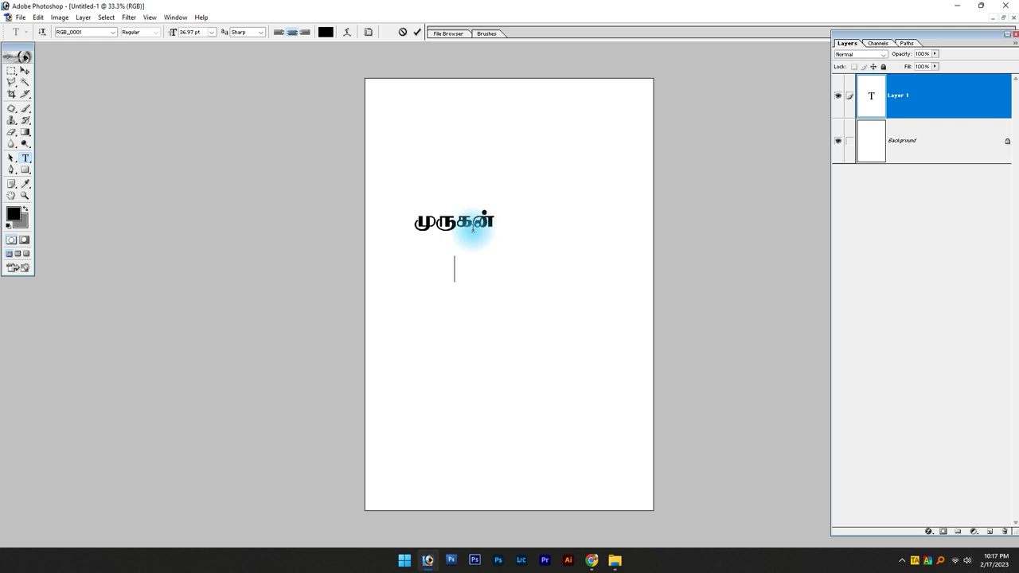
pyautogui.press('Return')
pyautogui.write('அம்ம்')
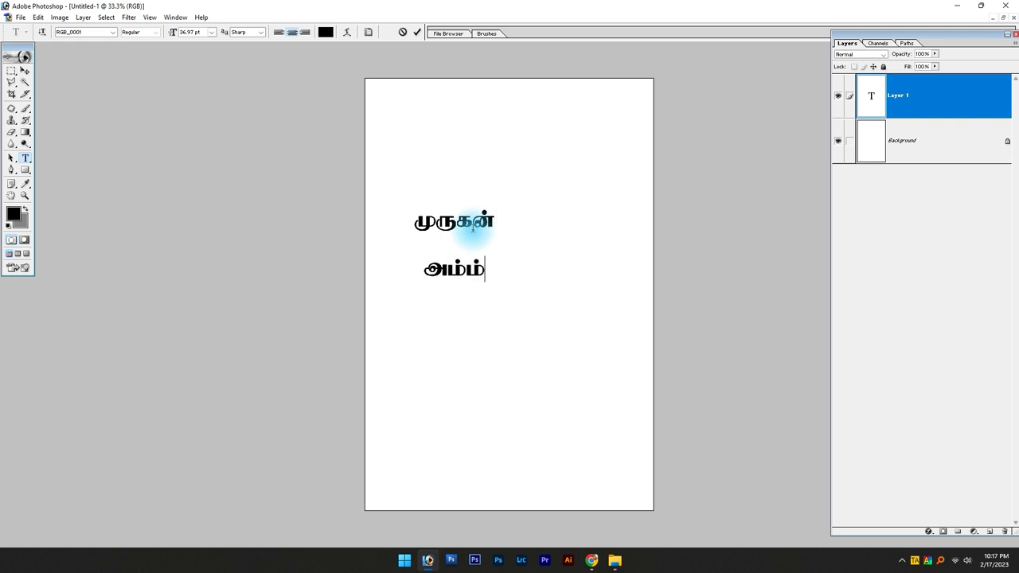
pyautogui.press('BackSpace')
pyautogui.write('ா')
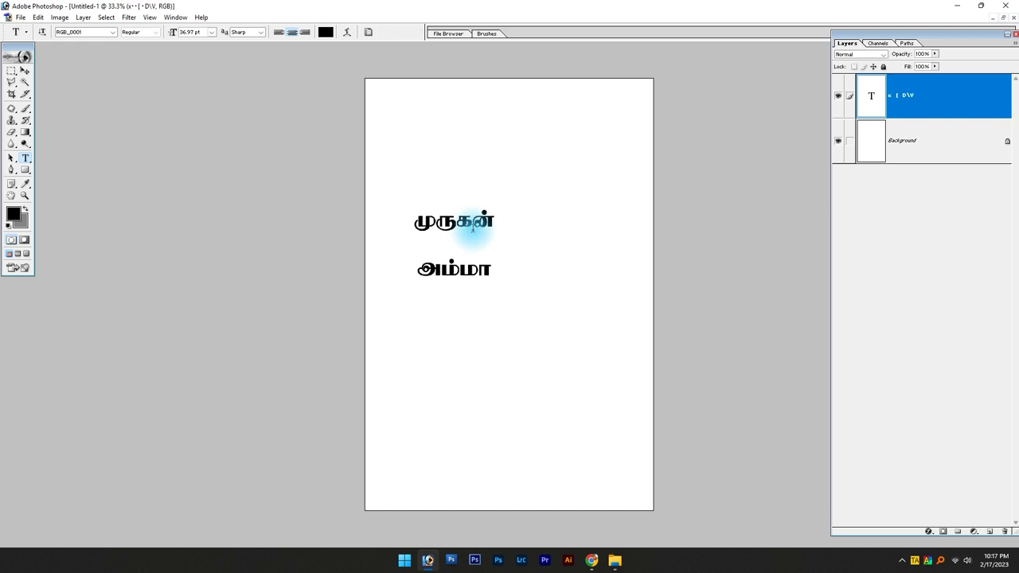
pyautogui.click(24, 70)
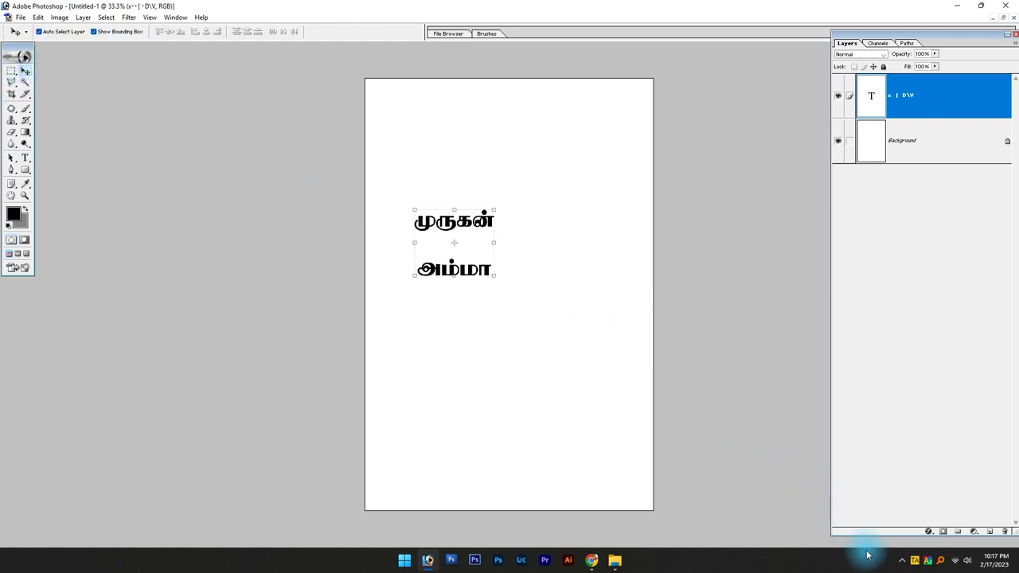
pyautogui.click(904, 560)
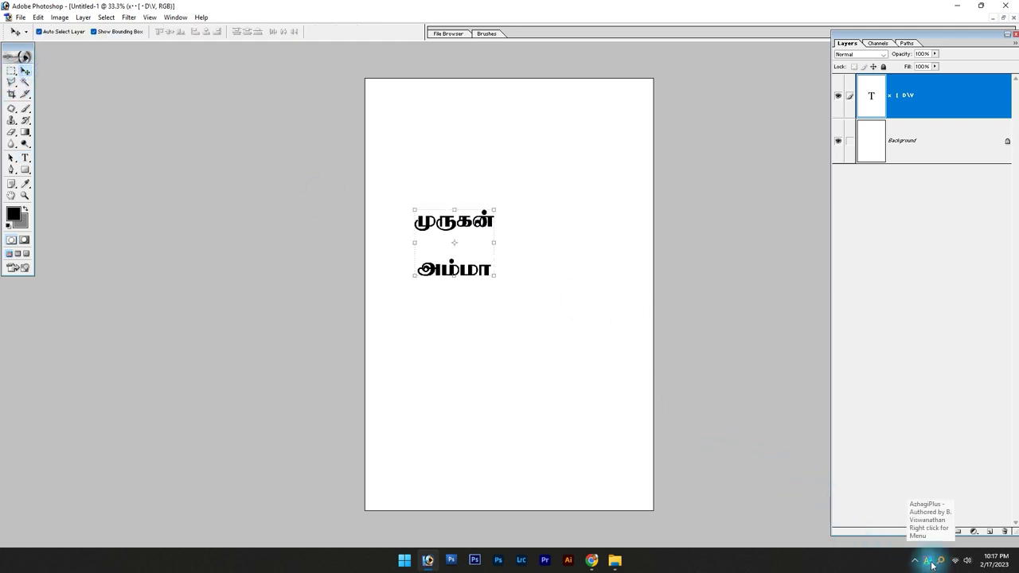
# Select the UserDefinedPhonetics1 layout in Azhagi+, then close Azhagi+ and return to Photoshop
pyautogui.click(927, 521)
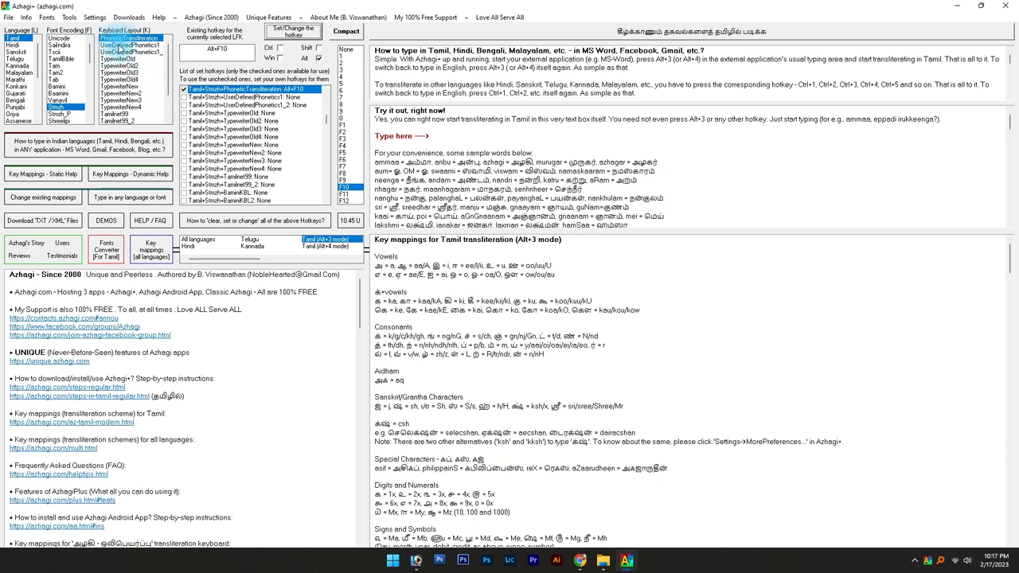
pyautogui.click(132, 45)
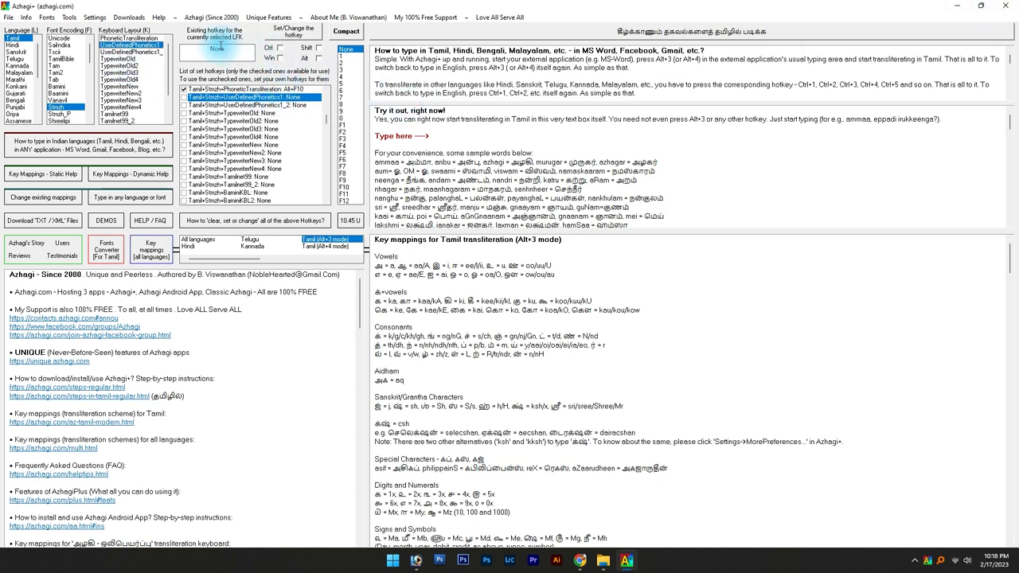
pyautogui.click(1011, 8)
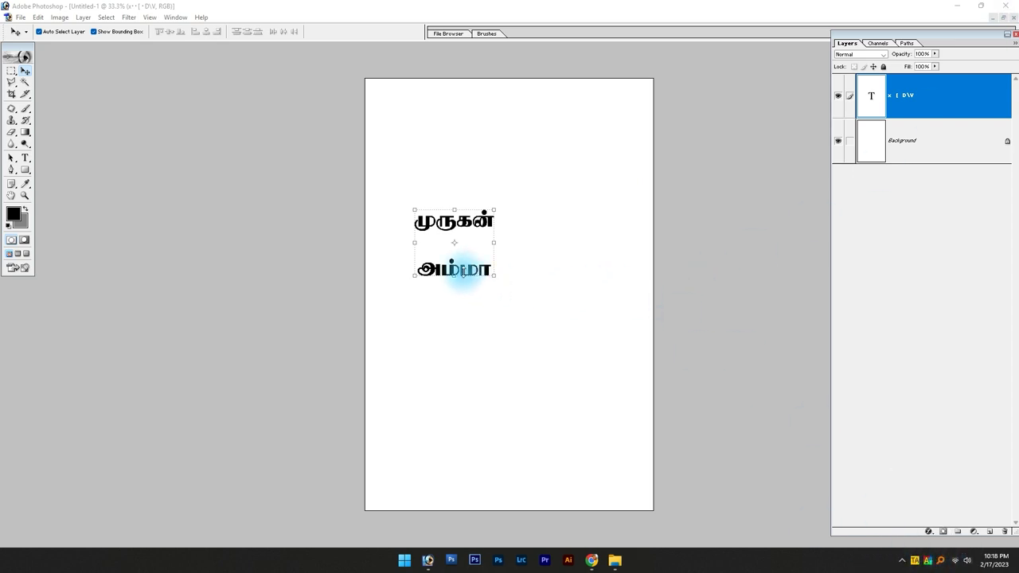
pyautogui.click(462, 273)
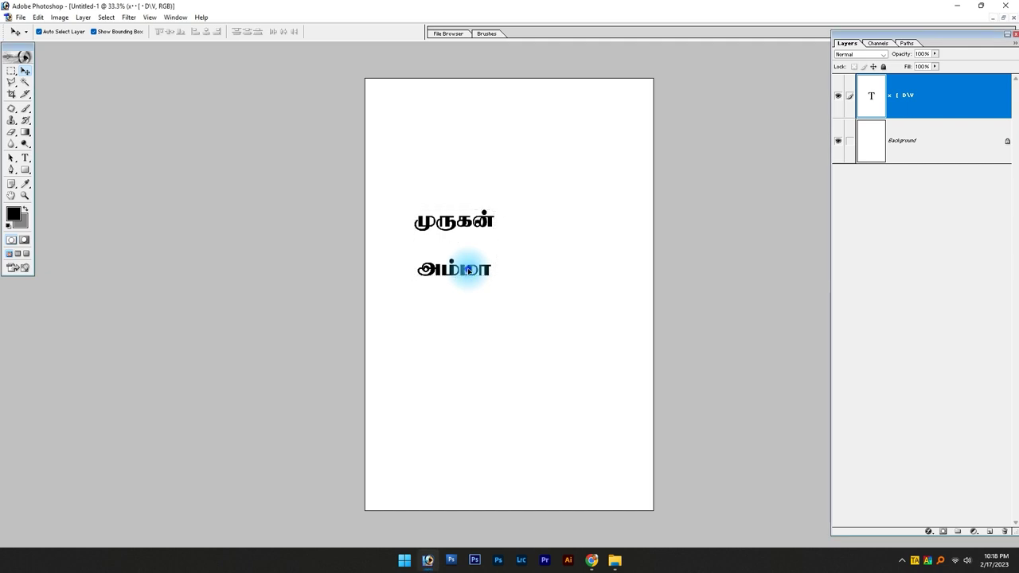
# Add a text layer reading ந்ந்ந்ந் below அம்மா and commit it
pyautogui.click(25, 157)
pyautogui.click(486, 395)
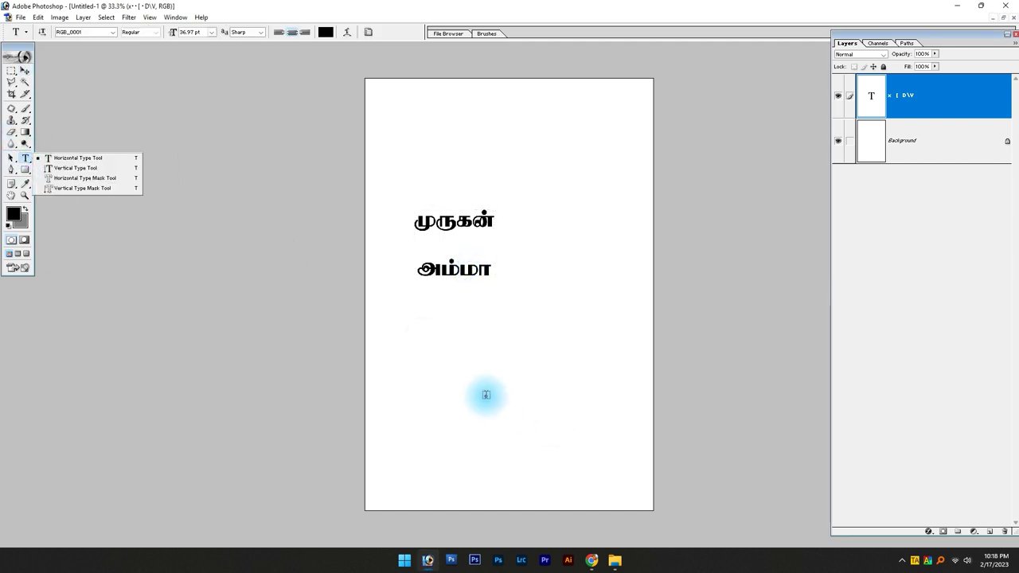
pyautogui.write('ந்')
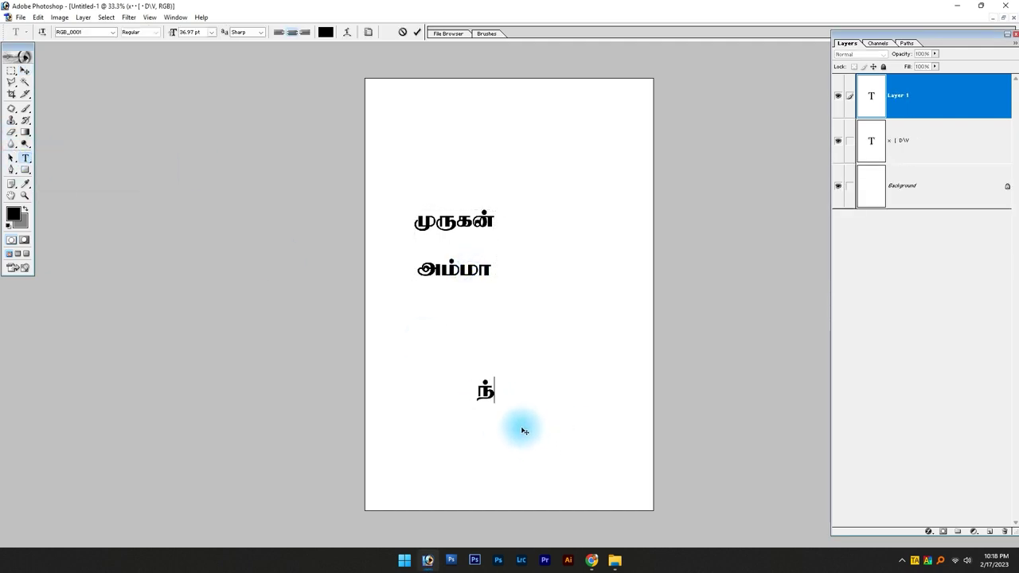
pyautogui.write('ந்ந்ந்')
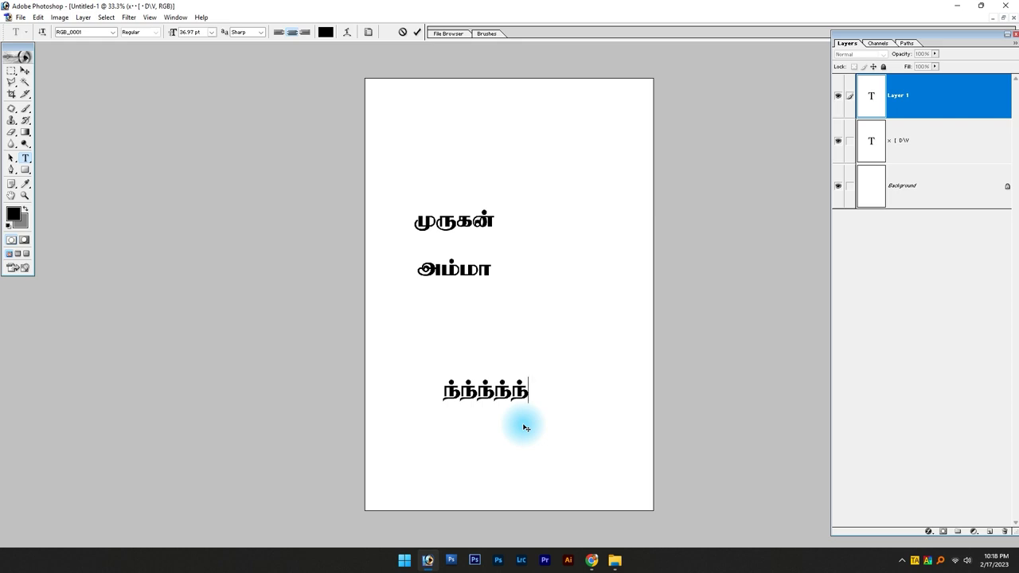
pyautogui.click(25, 71)
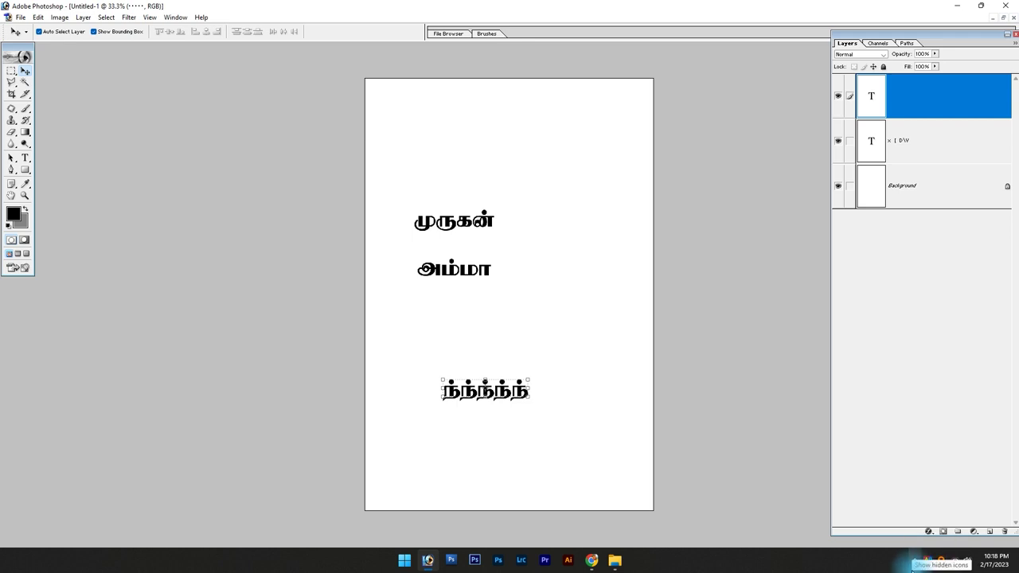
pyautogui.click(914, 560)
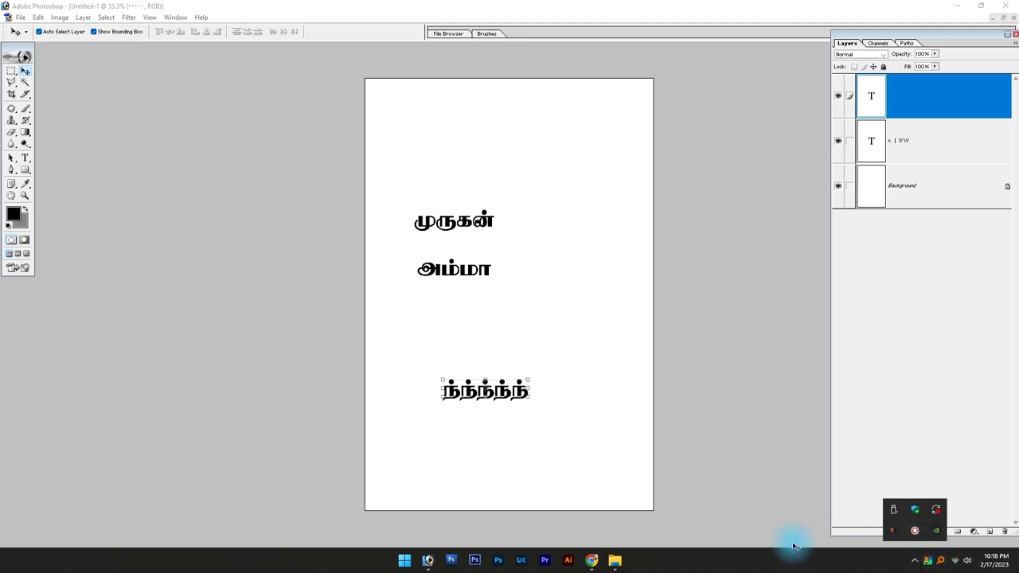
# Launch Keyman via Windows search 'key', then exit it from its tray icon
pyautogui.press('super')
pyautogui.write('key')
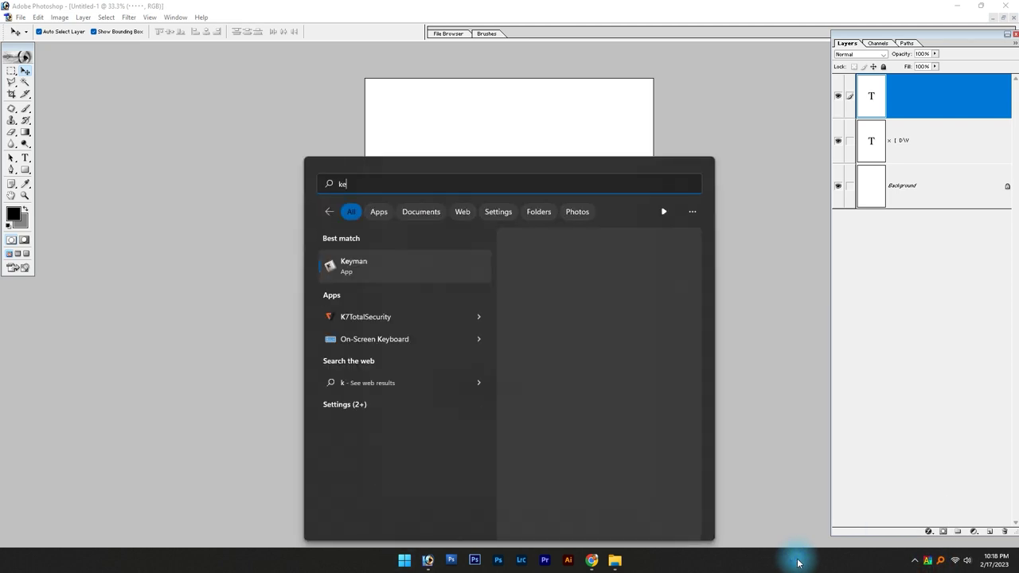
pyautogui.press('Return')
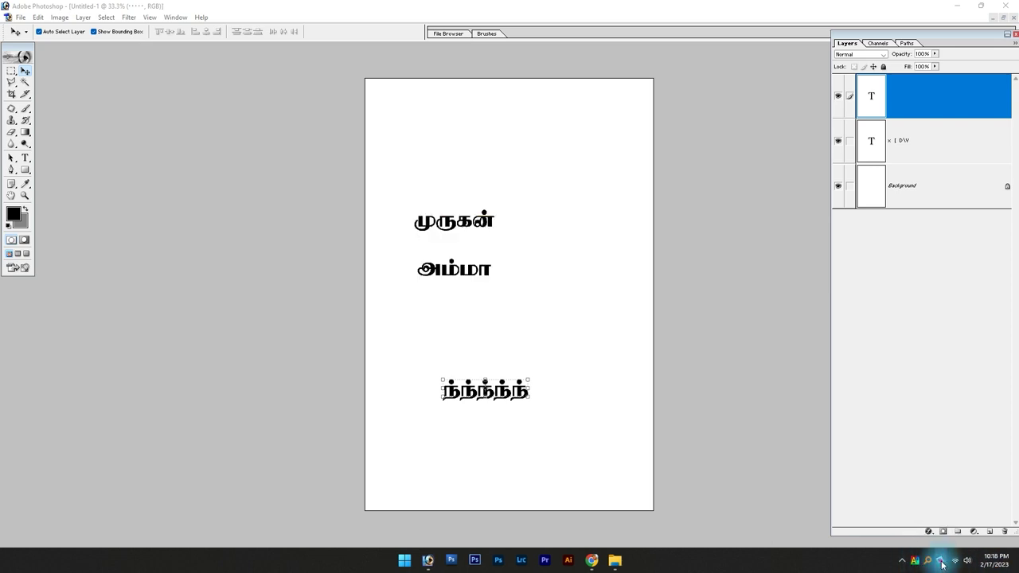
pyautogui.rightClick(939, 562)
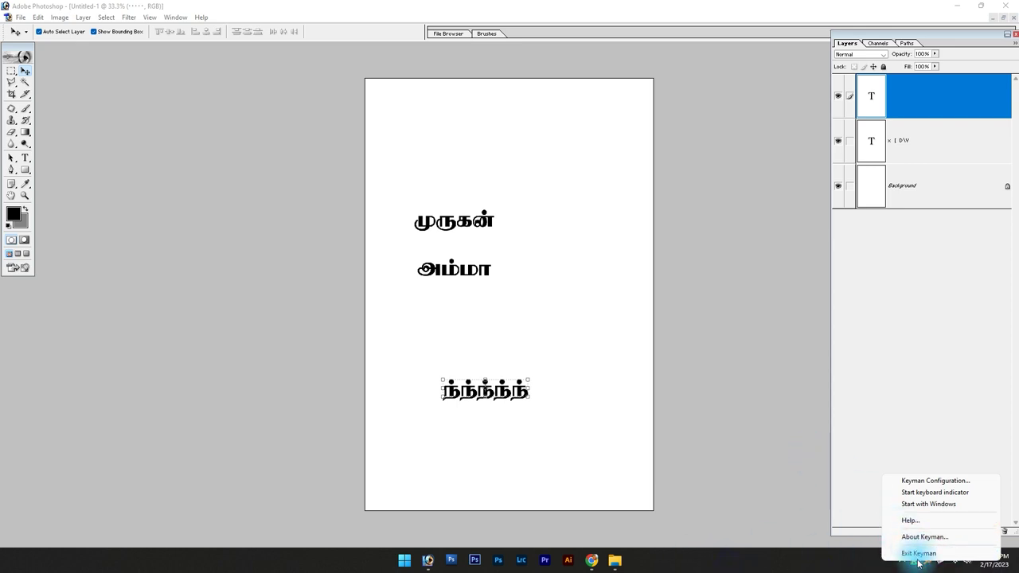
pyautogui.click(915, 553)
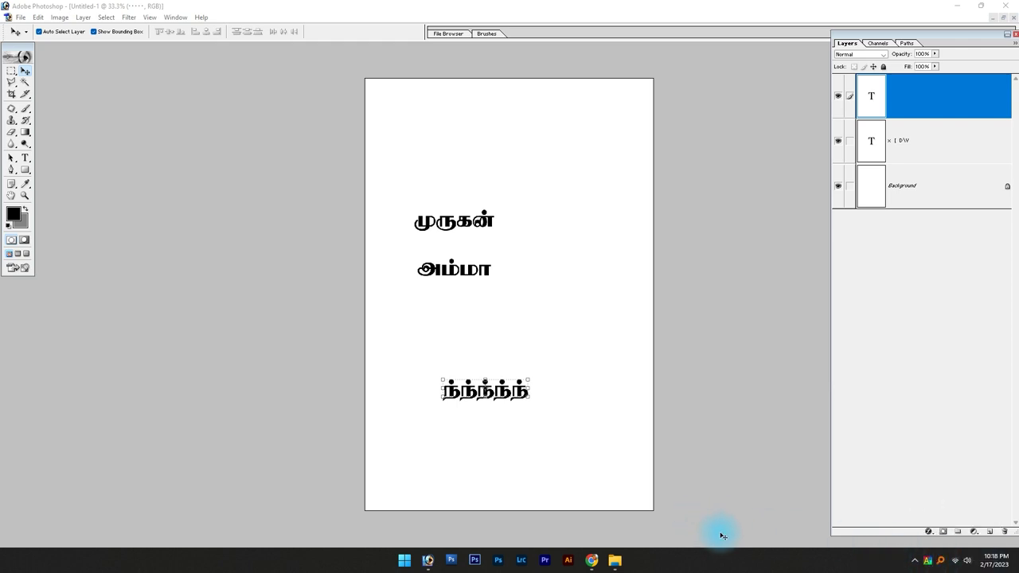
pyautogui.click(927, 561)
# Choose the TypewriterIndira2023 layout for Tamil Stmzh, then show the desktop and open the Editing folder
pyautogui.scroll(-5, 307, 167)
pyautogui.scroll(-5, 311, 176)
pyautogui.scroll(-7, 310, 177)
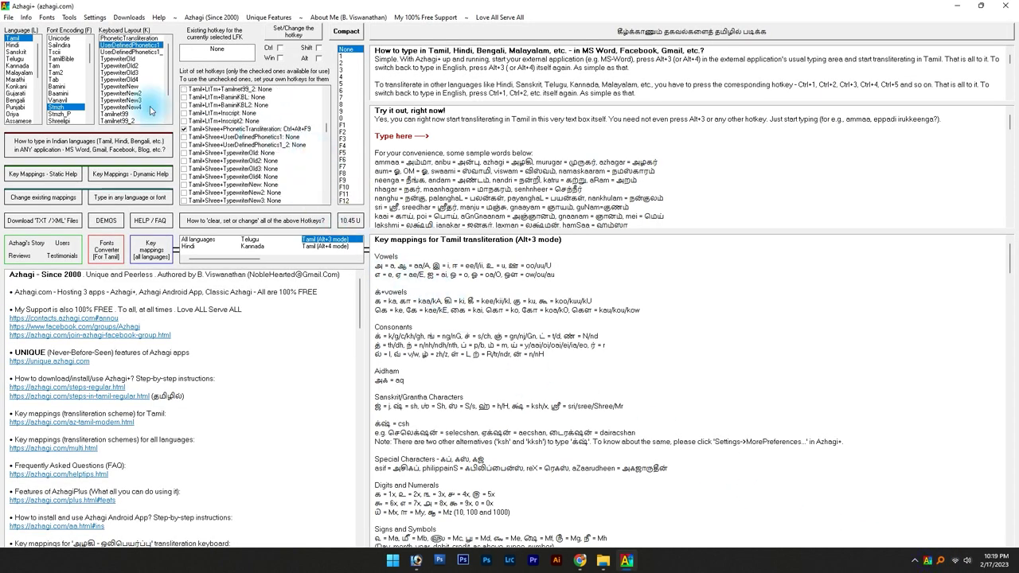
pyautogui.scroll(-2, 150, 109)
pyautogui.click(135, 121)
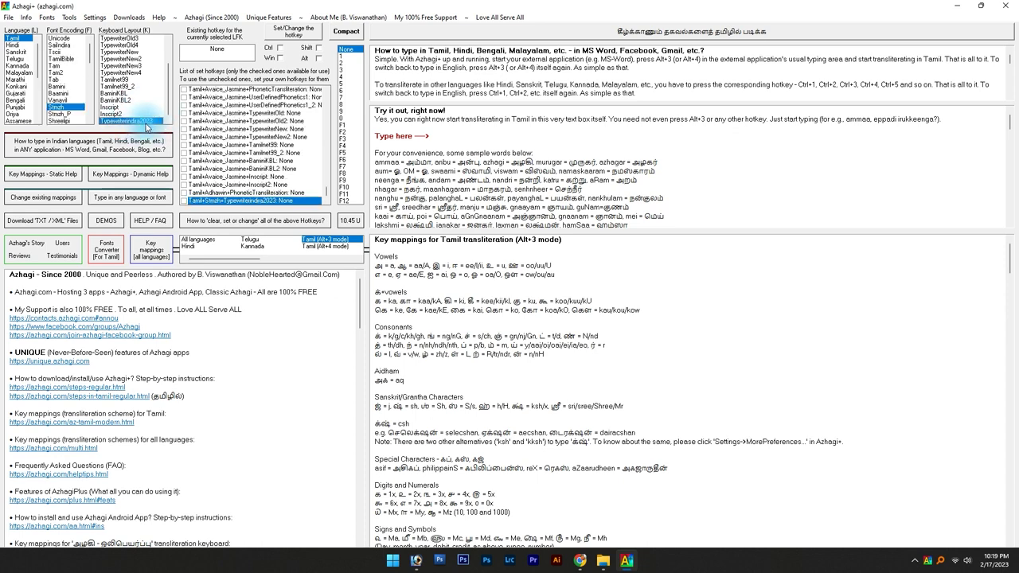
pyautogui.press('super+d')
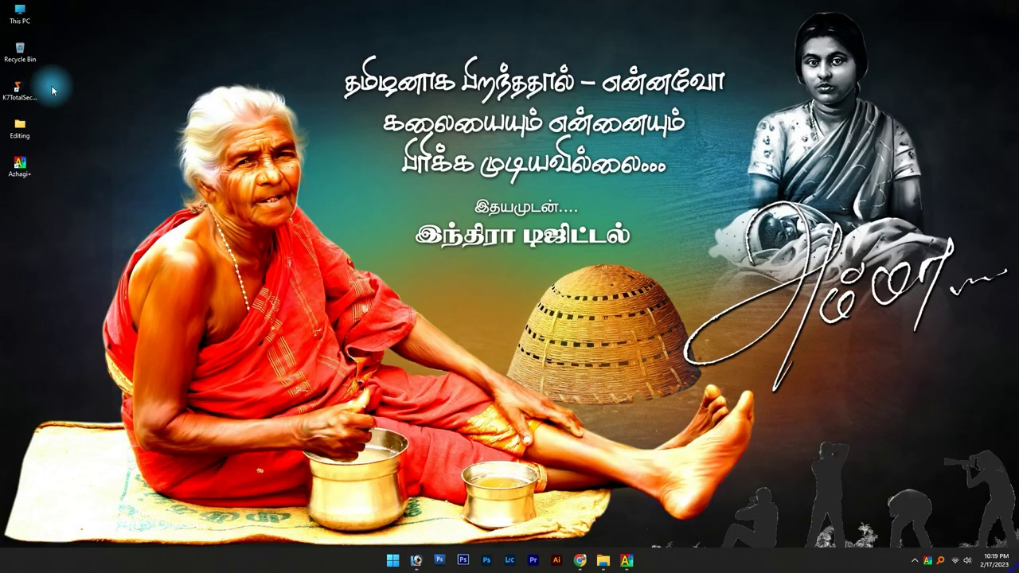
pyautogui.doubleClick(20, 127)
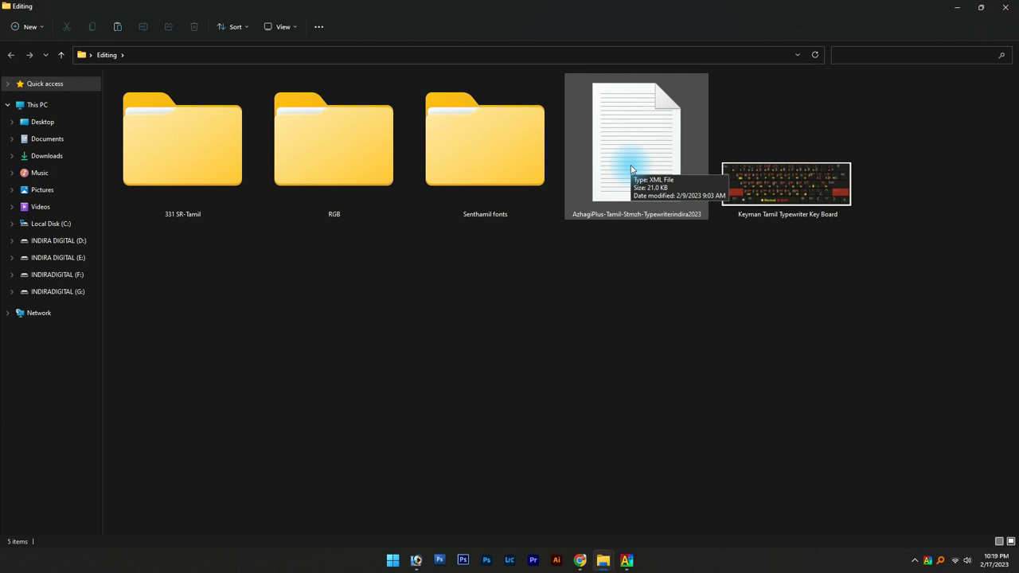
pyautogui.click(999, 7)
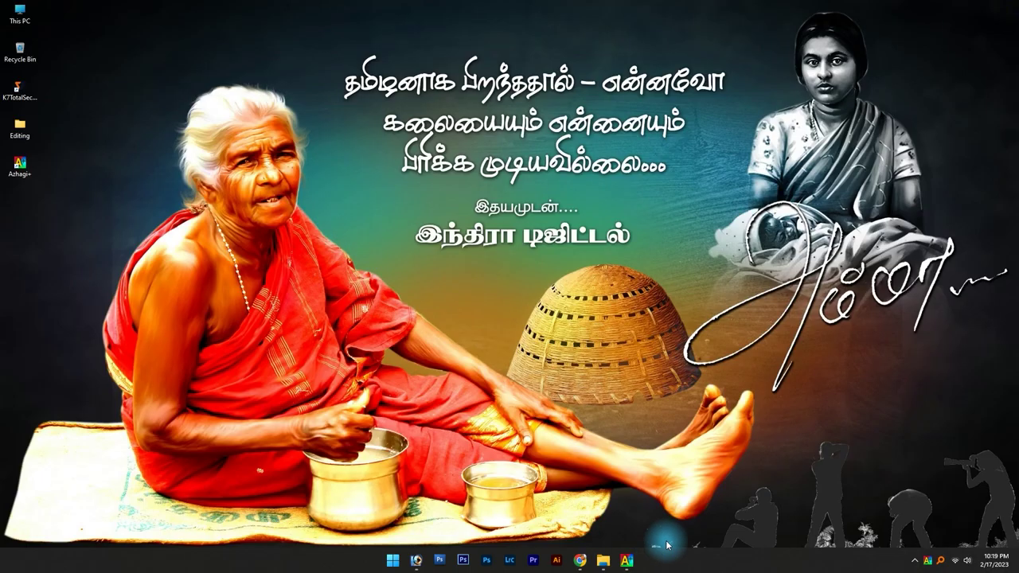
pyautogui.click(626, 560)
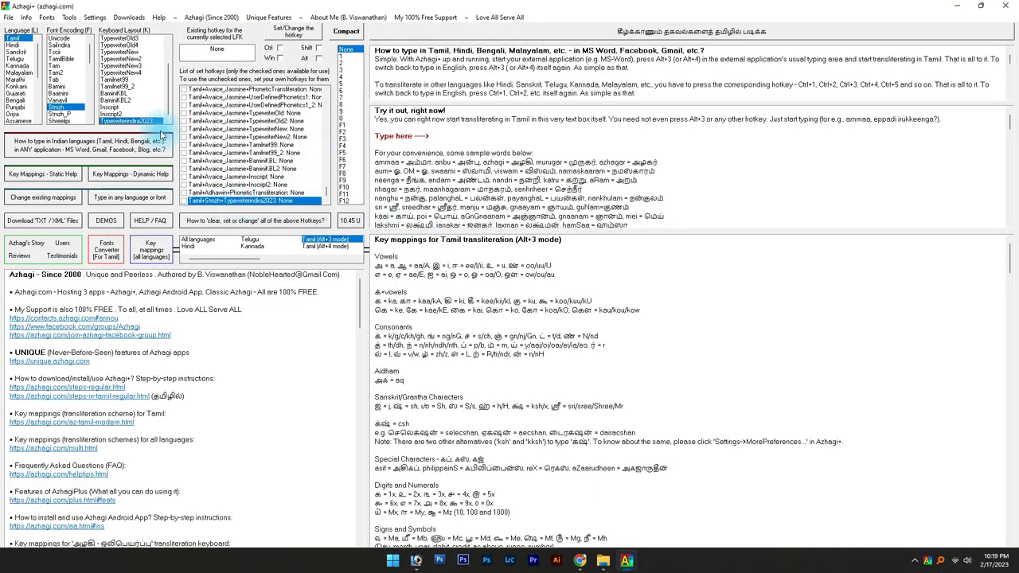
pyautogui.click(1002, 6)
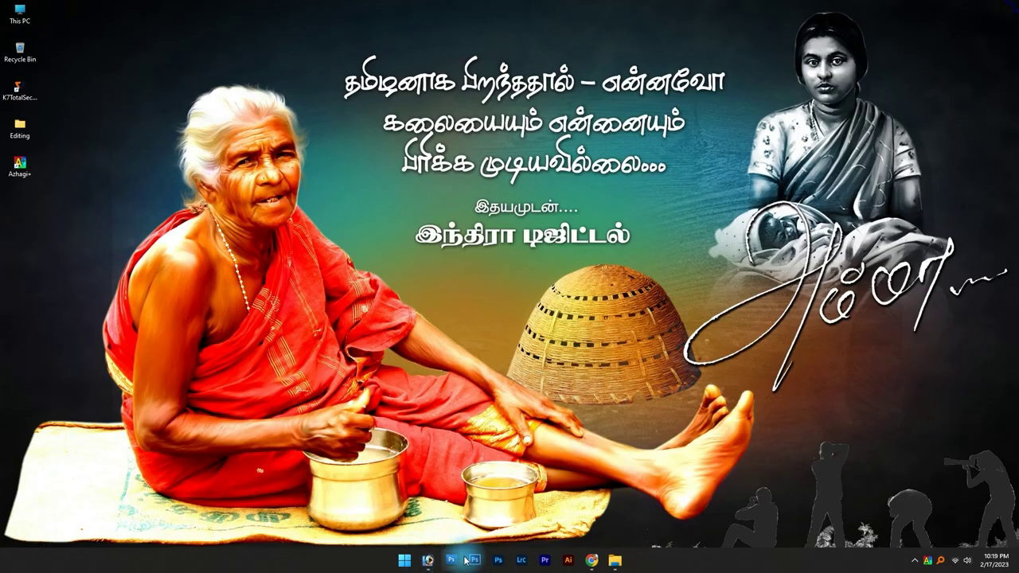
# Replace the முருகன் / அம்மா text with the single character த and commit it
pyautogui.click(428, 559)
pyautogui.click(24, 158)
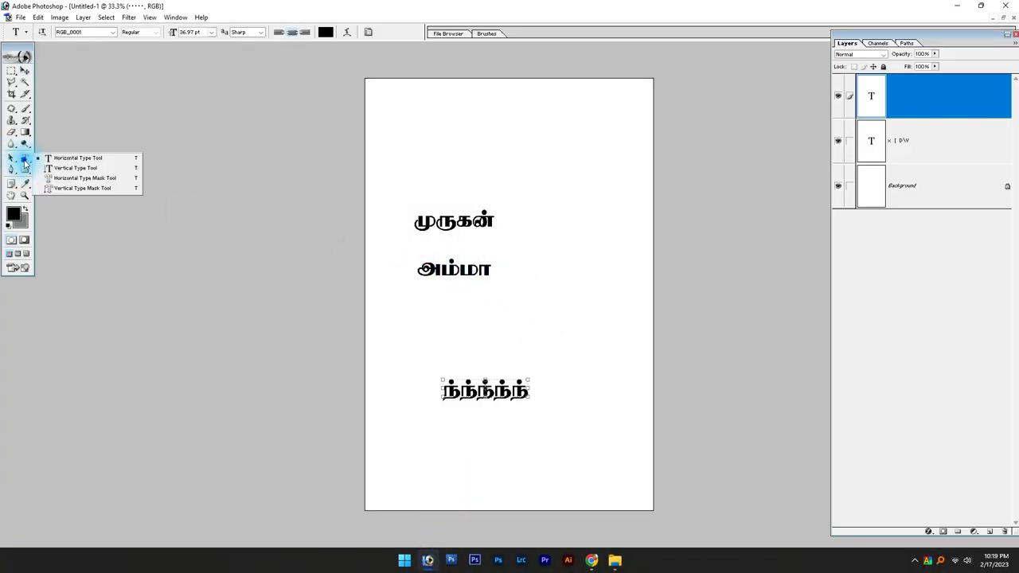
pyautogui.click(471, 230)
pyautogui.hotkey('ctrl', 'a')
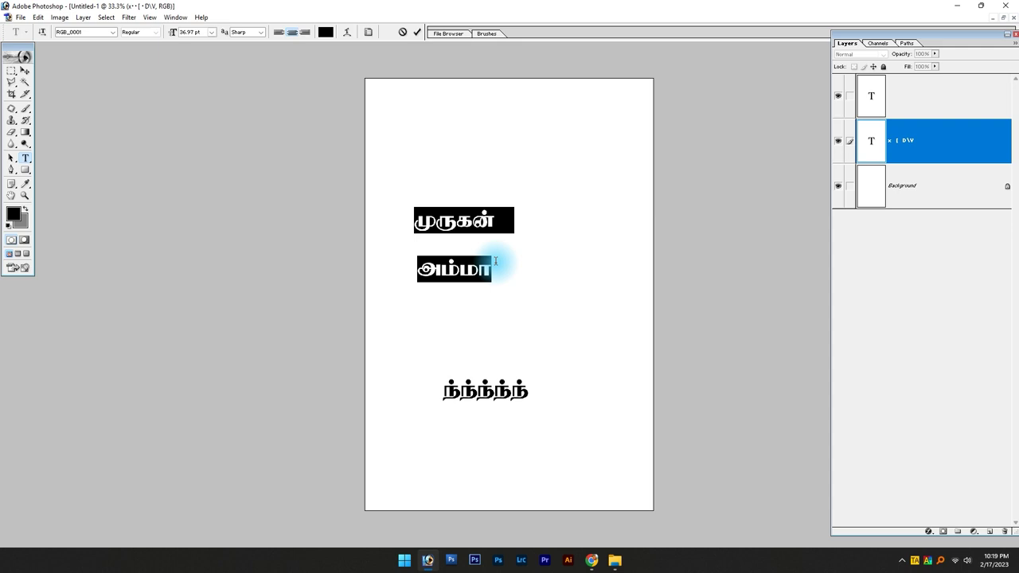
pyautogui.write('த')
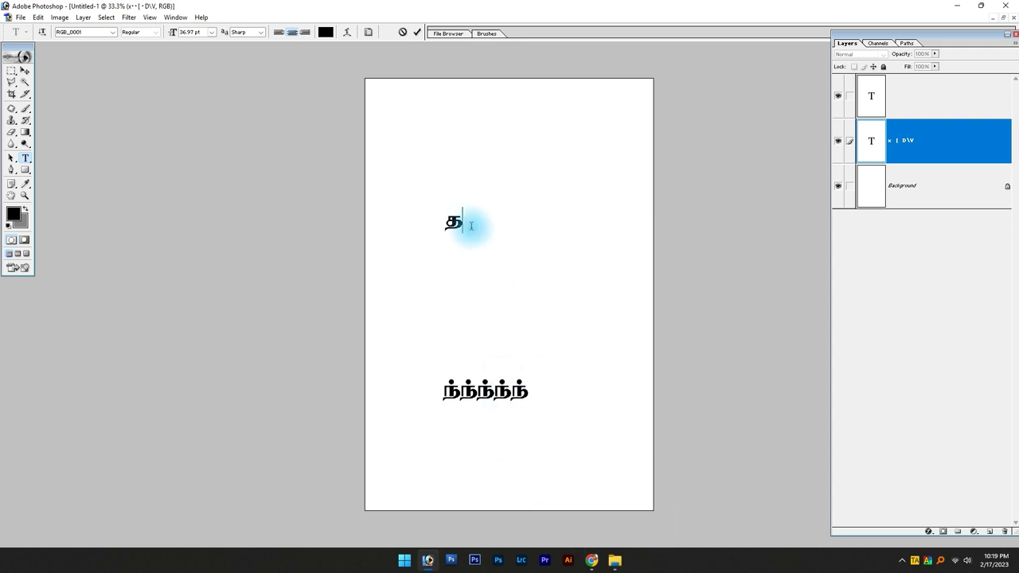
pyautogui.hotkey('ctrl', 'Return')
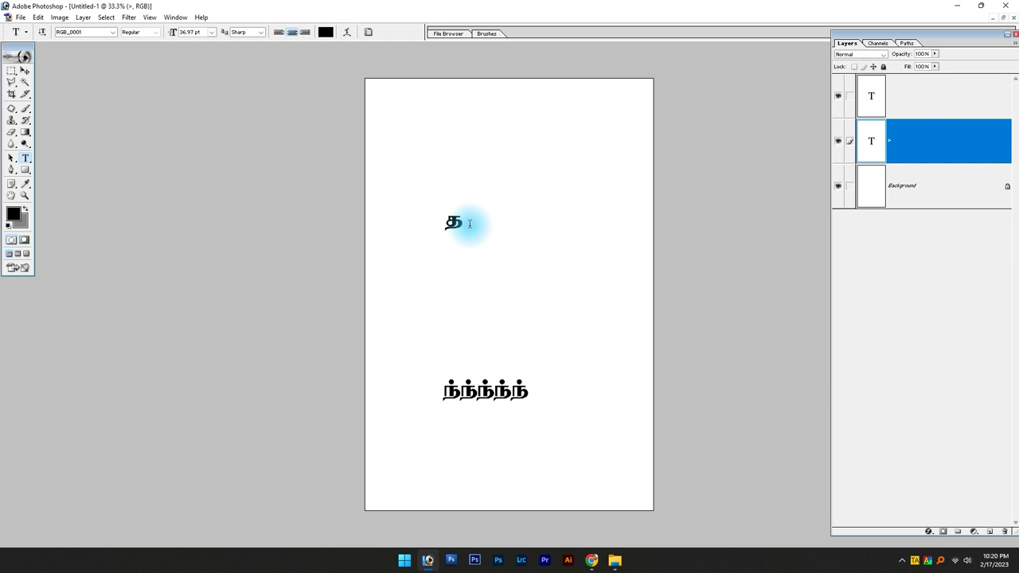
pyautogui.click(927, 563)
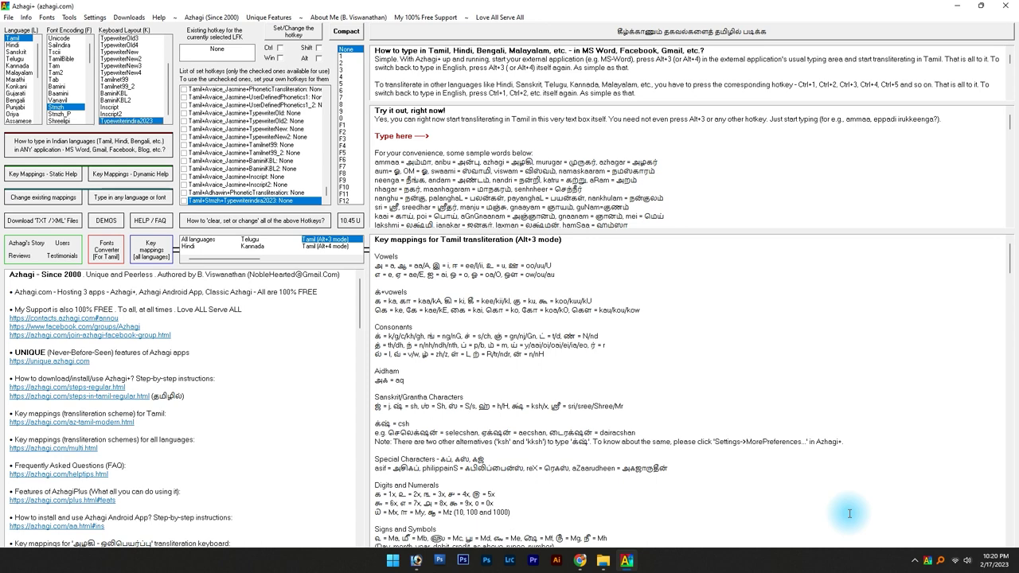
pyautogui.click(1003, 5)
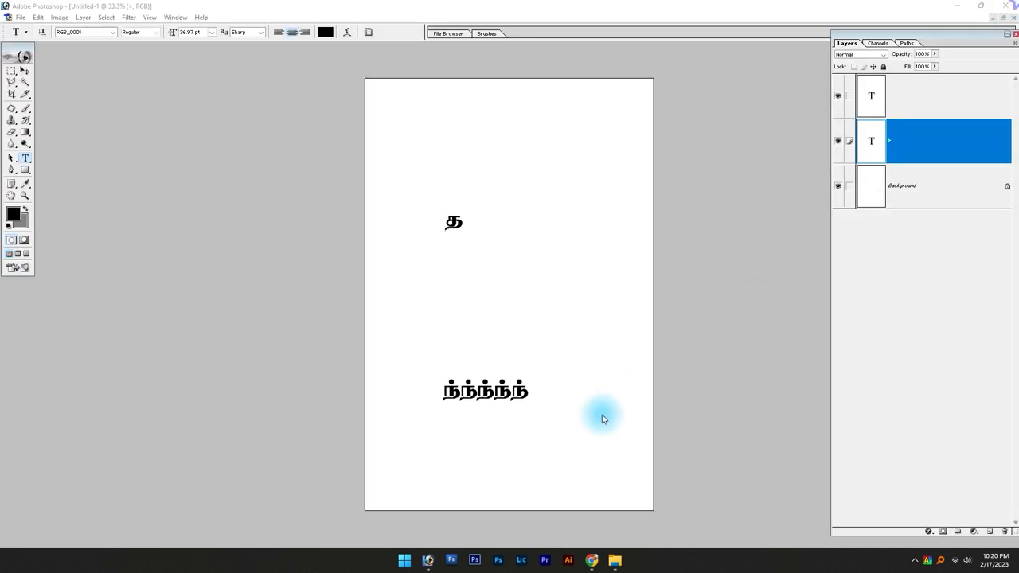
# Close the old document without saving and quit that Photoshop version
pyautogui.hotkey('ctrl', 'w')
pyautogui.press('n')
pyautogui.hotkey('ctrl', 'q')
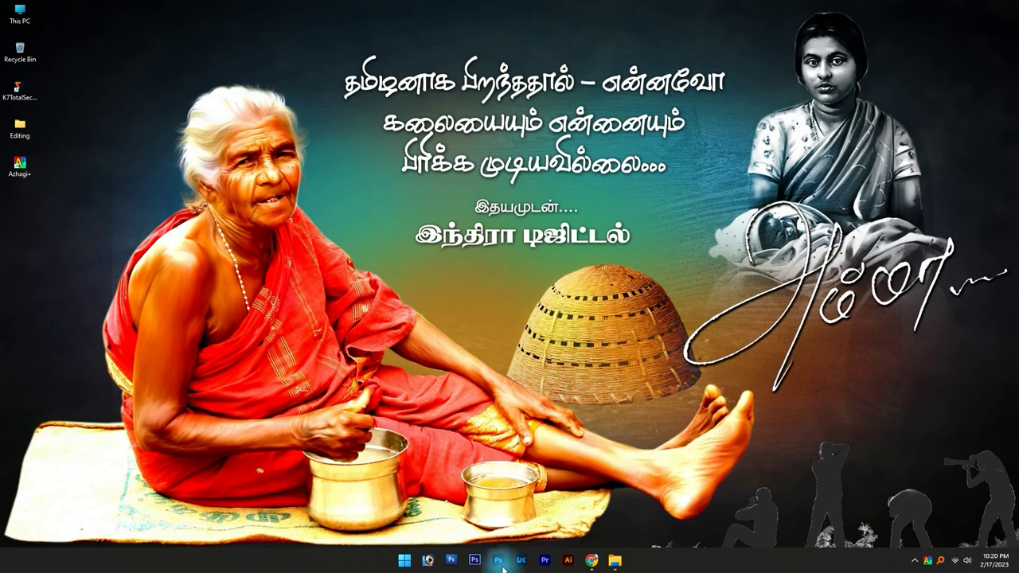
# Launch the newer Photoshop and create a 13 × 19 in, 500 ppi document
pyautogui.click(502, 565)
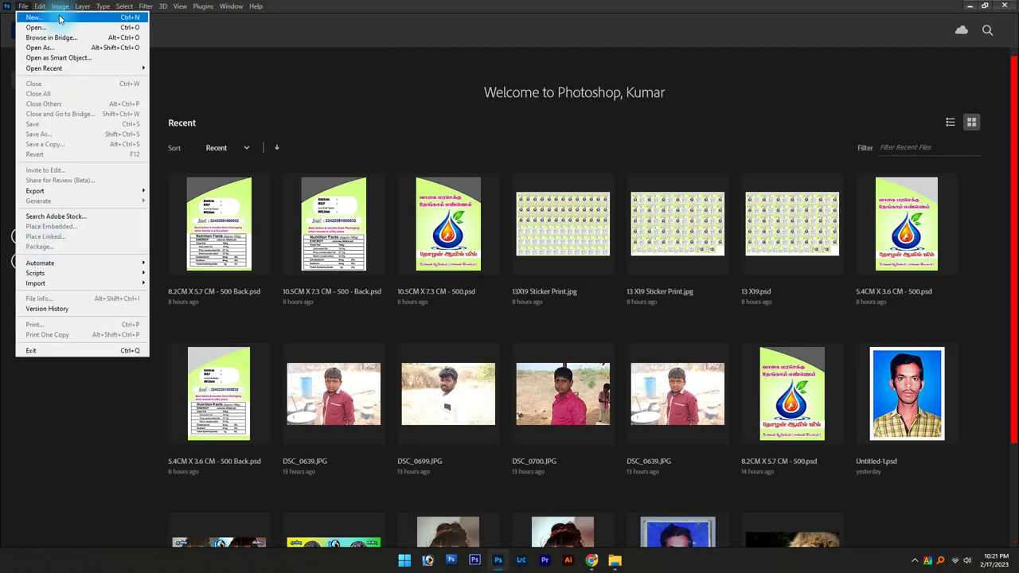
pyautogui.click(34, 17)
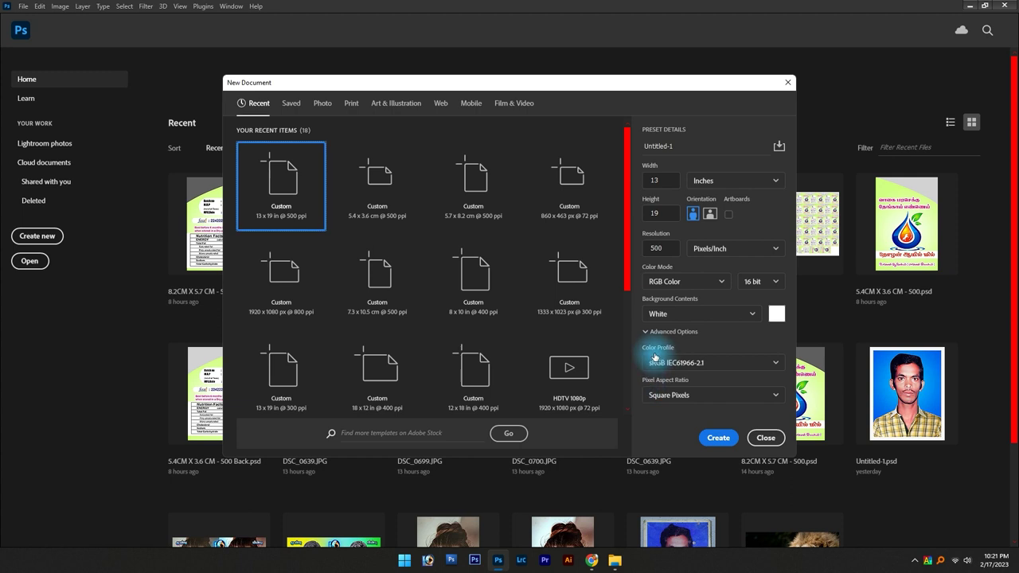
pyautogui.click(721, 437)
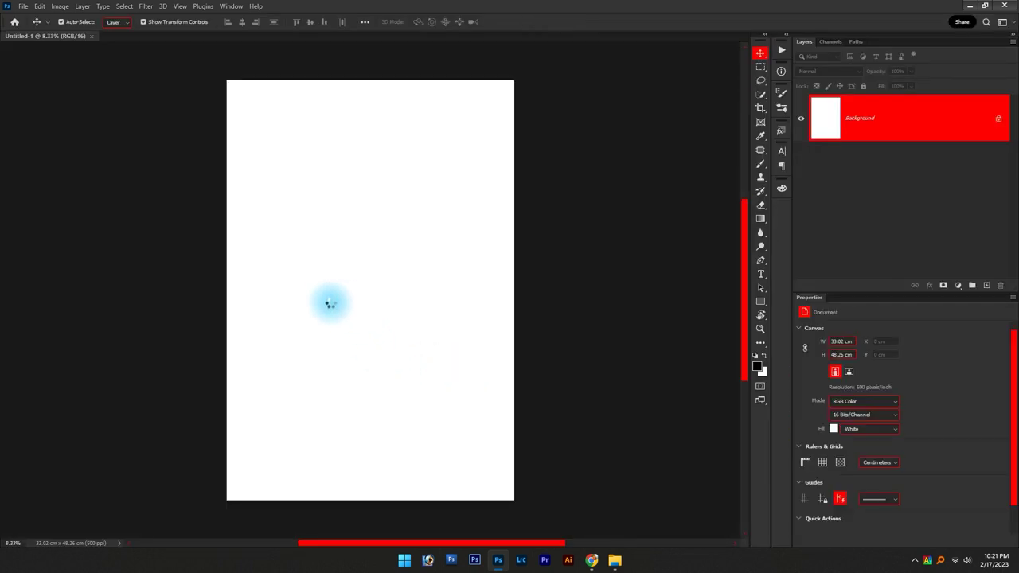
# Place a text line near the canvas top and set its font to RGB_0001
pyautogui.press('t')
pyautogui.click(280, 176)
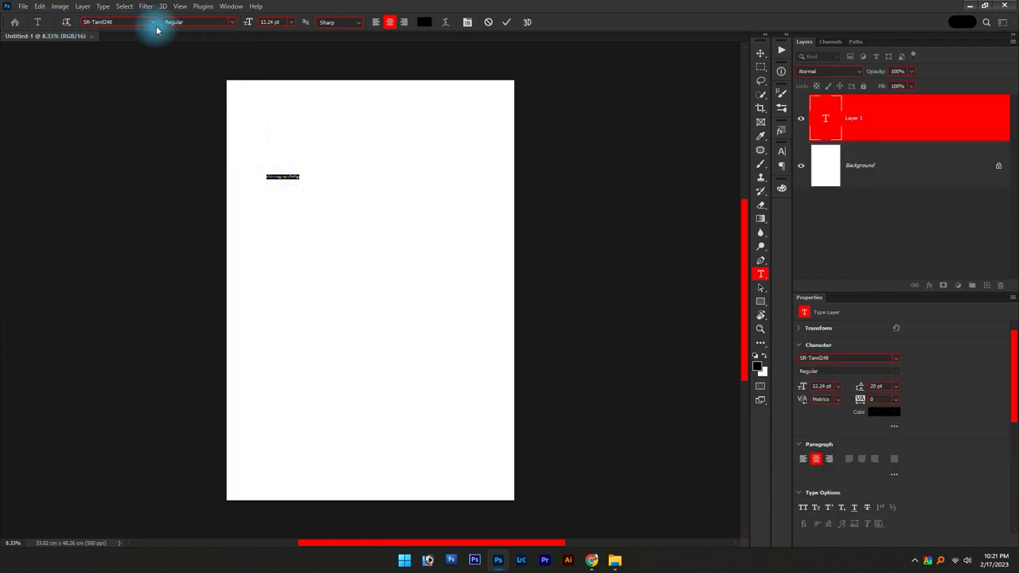
pyautogui.click(127, 21)
pyautogui.click(128, 22)
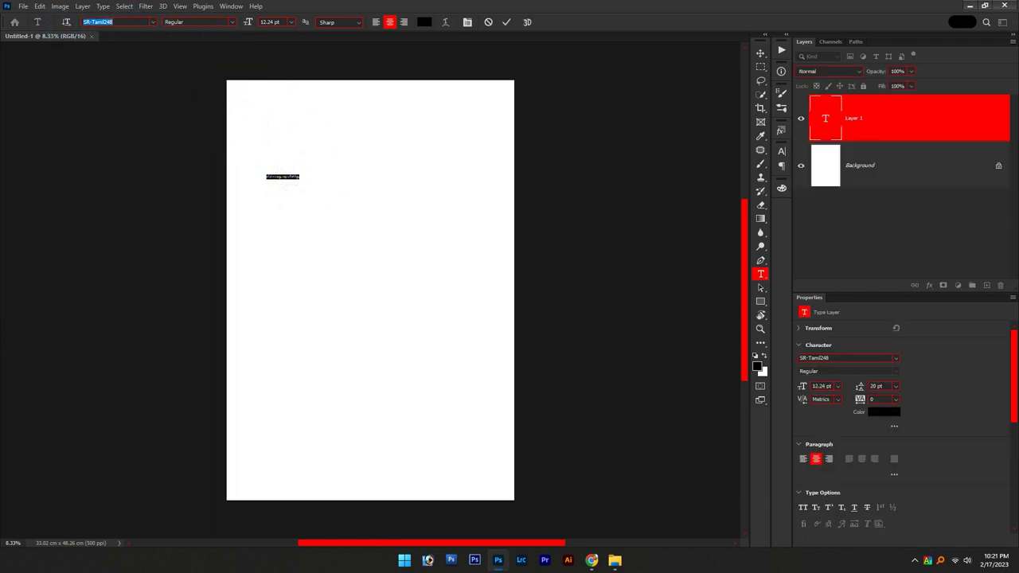
pyautogui.write('RGB_0001')
pyautogui.press('Return')
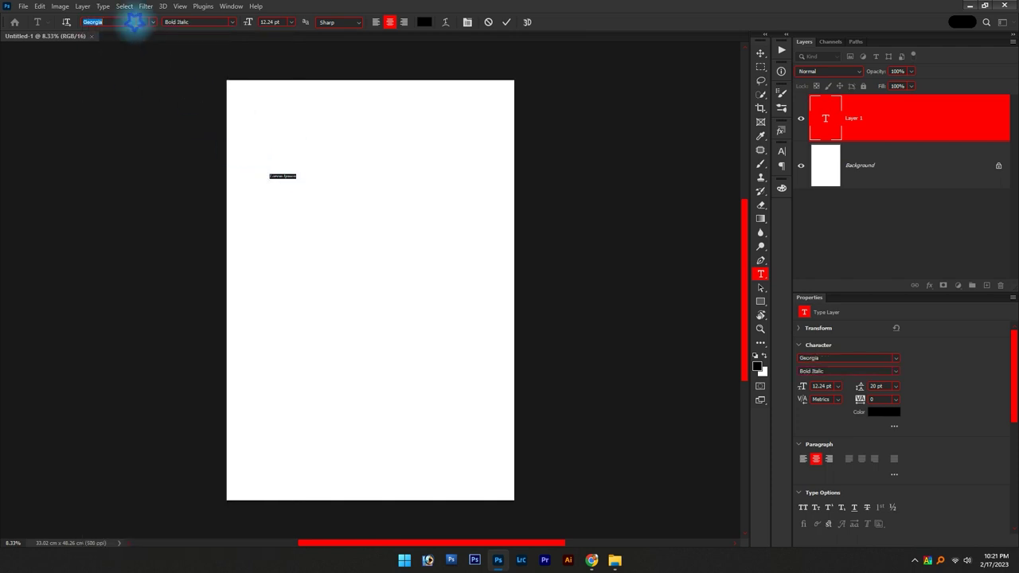
pyautogui.click(134, 21)
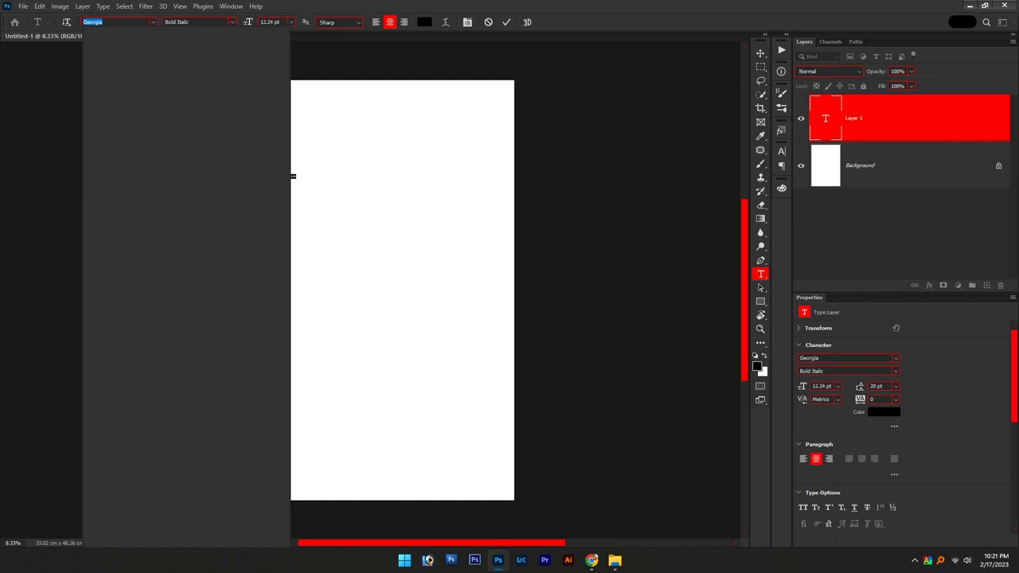
pyautogui.write('R')
pyautogui.click(183, 51)
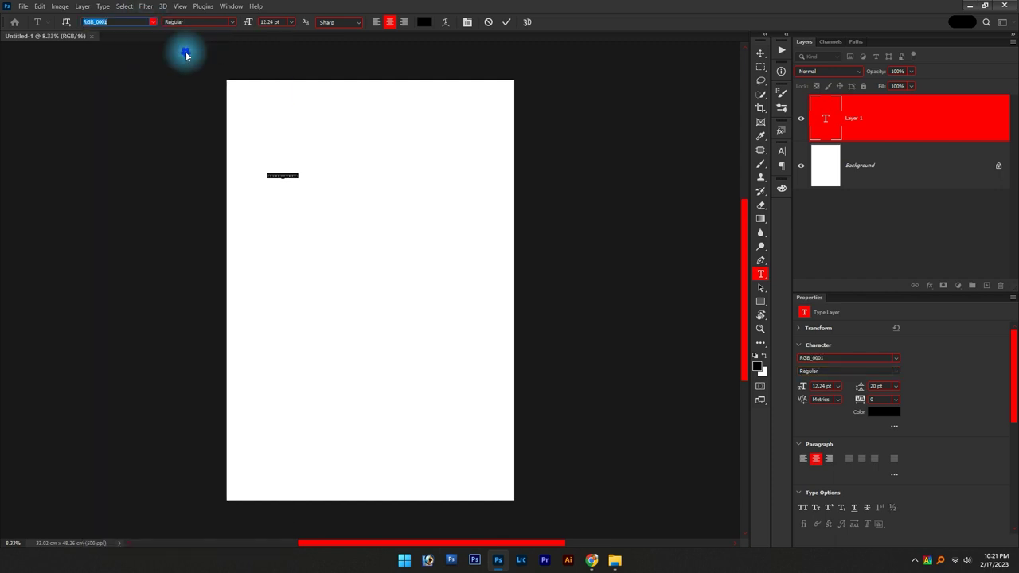
# Enlarge the text, centre it horizontally near the top, and apply a free transform
pyautogui.hotkey('ctrl', 'shift', '.')
pyautogui.hotkey('ctrl', 'shift', '.')
pyautogui.hotkey('ctrl', 'shift', '.')
pyautogui.hotkey('ctrl', 'shift', '.')
pyautogui.hotkey('ctrl', 'shift', '.')
pyautogui.hotkey('ctrl', 'shift', '.')
pyautogui.hotkey('ctrl', 'shift', '.')
pyautogui.hotkey('ctrl', 'shift', '.')
pyautogui.hotkey('ctrl', 'shift', '.')
pyautogui.hotkey('ctrl', 'shift', '.')
pyautogui.hotkey('ctrl', 'shift', '.')
pyautogui.hotkey('ctrl', 'shift', '.')
pyautogui.hotkey('ctrl', 'shift', '.')
pyautogui.hotkey('ctrl', 'shift', '.')
pyautogui.hotkey('ctrl', 'shift', '.')
pyautogui.hotkey('ctrl', 'shift', '.')
pyautogui.hotkey('ctrl', 'shift', '.')
pyautogui.hotkey('ctrl', 'shift', '.')
pyautogui.hotkey('ctrl', 'shift', '.')
pyautogui.hotkey('ctrl', 'shift', '.')
pyautogui.hotkey('ctrl', 'shift', '.')
pyautogui.hotkey('ctrl', 'shift', '.')
pyautogui.hotkey('ctrl', 'shift', '.')
pyautogui.hotkey('ctrl', 'shift', '.')
pyautogui.hotkey('ctrl', 'Return')
pyautogui.press('v')
pyautogui.moveTo(329, 170)
pyautogui.mouseDown()
pyautogui.moveTo(415, 190)
pyautogui.moveTo(478, 220)
pyautogui.mouseUp()
pyautogui.hotkey('ctrl', 't')
pyautogui.press('Return')
pyautogui.click(370, 276)
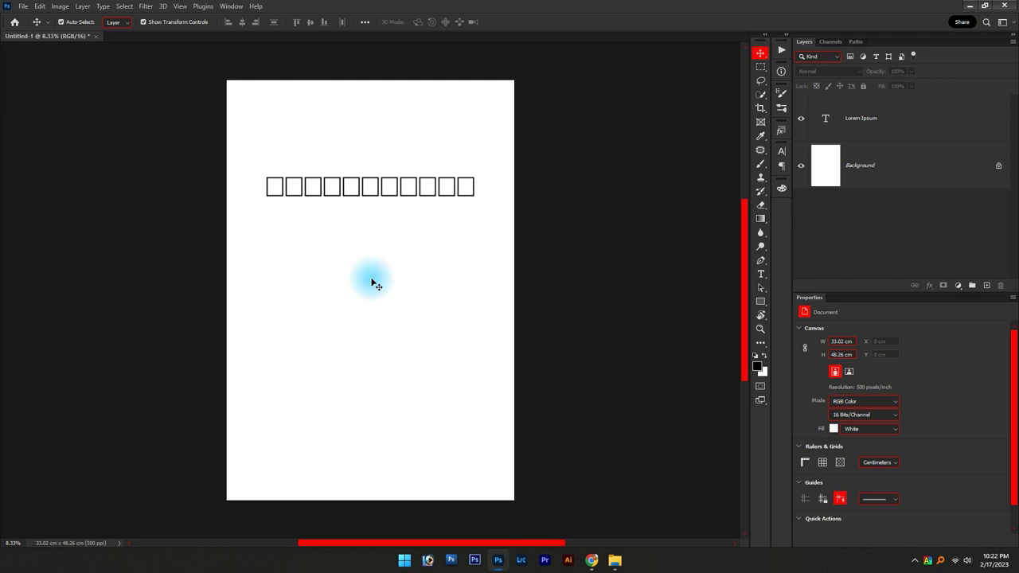
pyautogui.click(390, 195)
# Duplicate the text line below the original and set the copy's font to STMZH - 121
pyautogui.moveTo(390, 195); pyautogui.dragTo(390, 246)
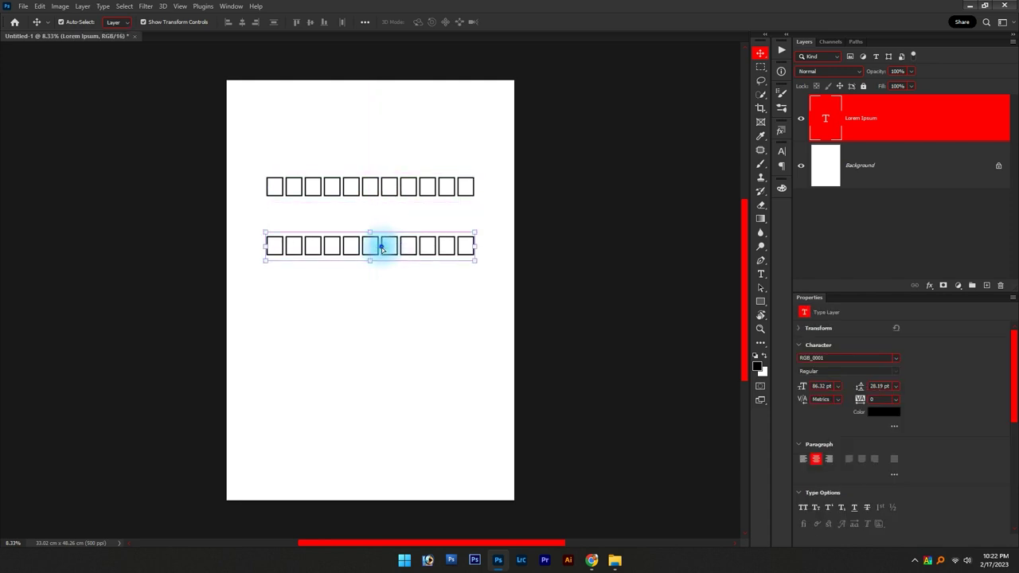
pyautogui.doubleClick(342, 244)
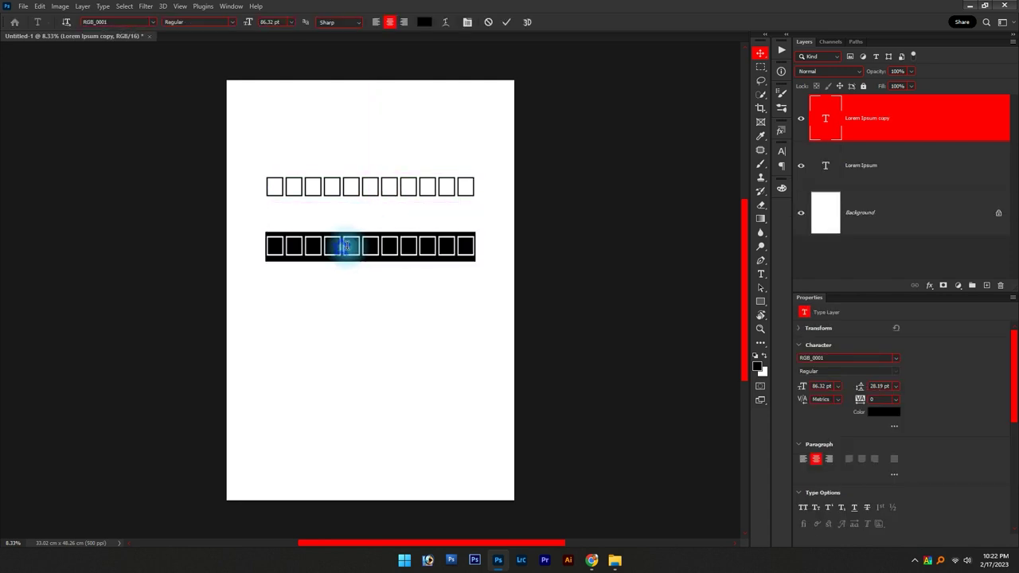
pyautogui.click(132, 21)
pyautogui.click(329, 239)
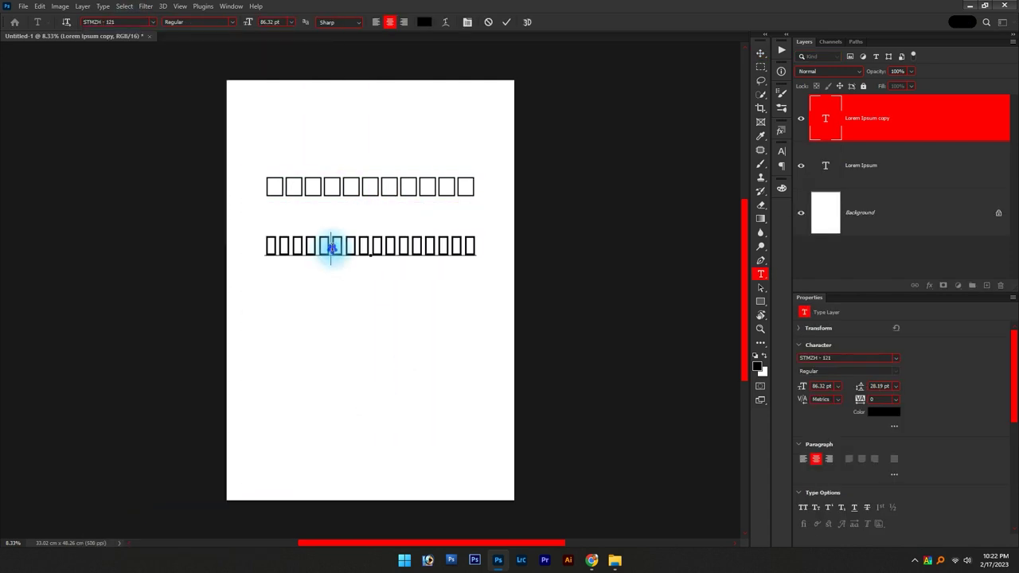
pyautogui.hotkey('ctrl', 'Return')
pyautogui.press('v')
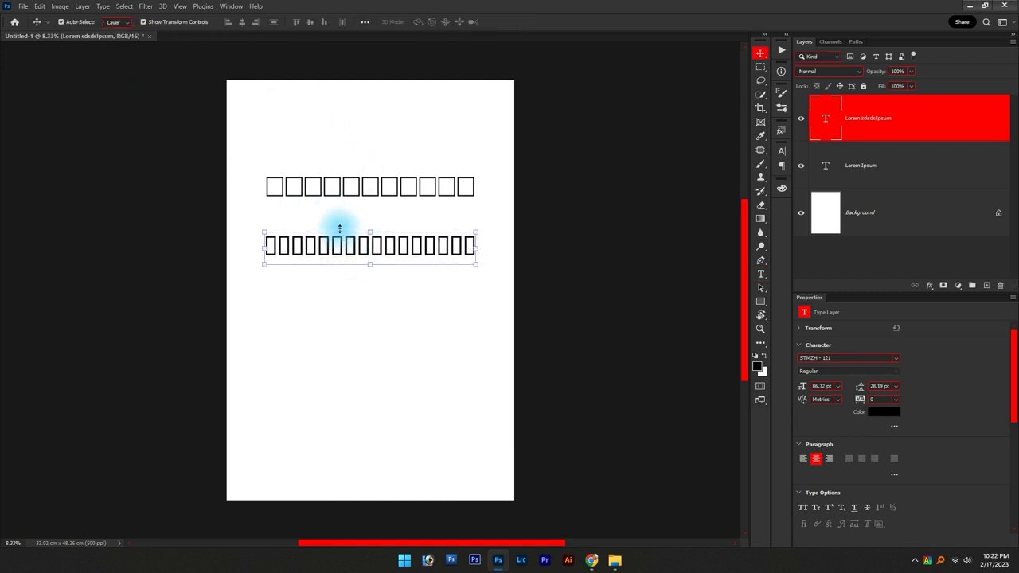
pyautogui.doubleClick(341, 239)
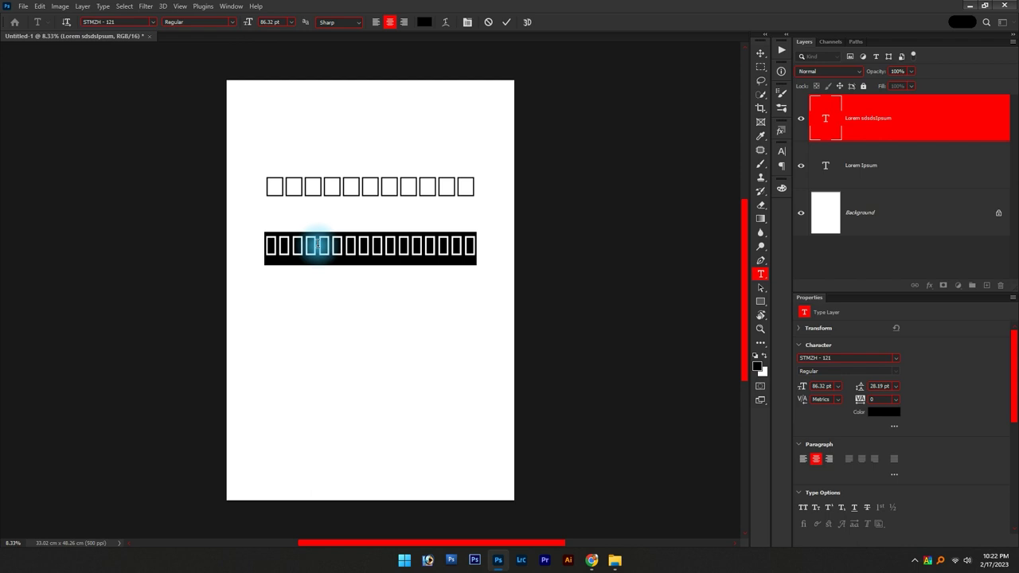
pyautogui.click(253, 239)
pyautogui.press('v')
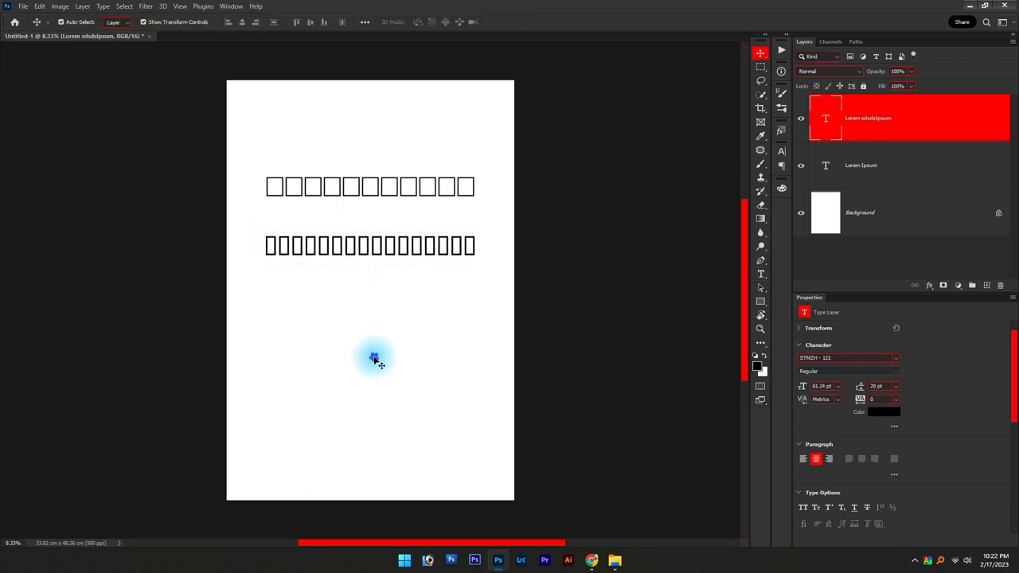
# Start a new SR-Tamil001 text layer lower on the page and bring up Azhagi+
pyautogui.click(371, 357)
pyautogui.press('t')
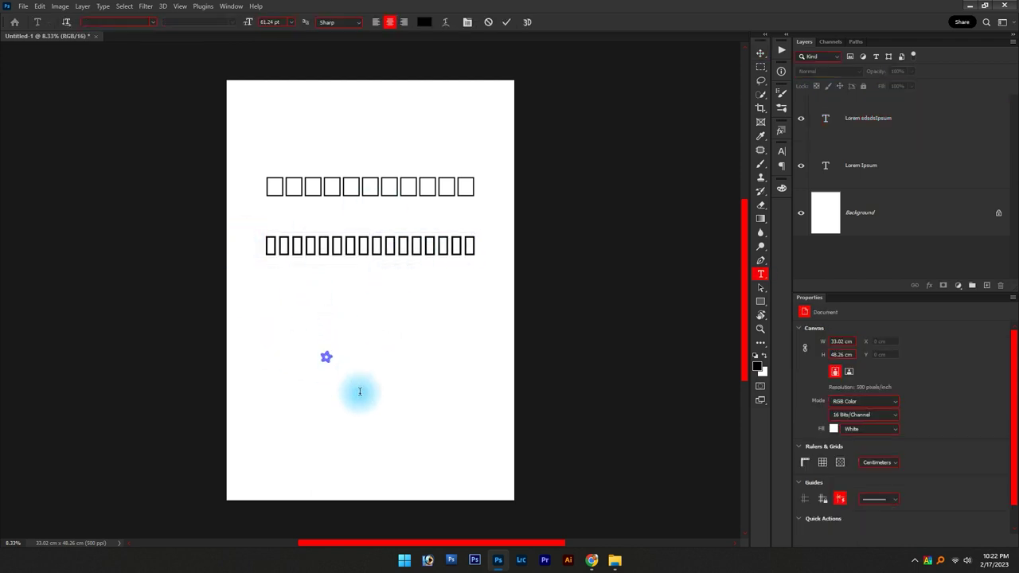
pyautogui.click(327, 356)
pyautogui.click(128, 22)
pyautogui.write('sr')
pyautogui.click(136, 53)
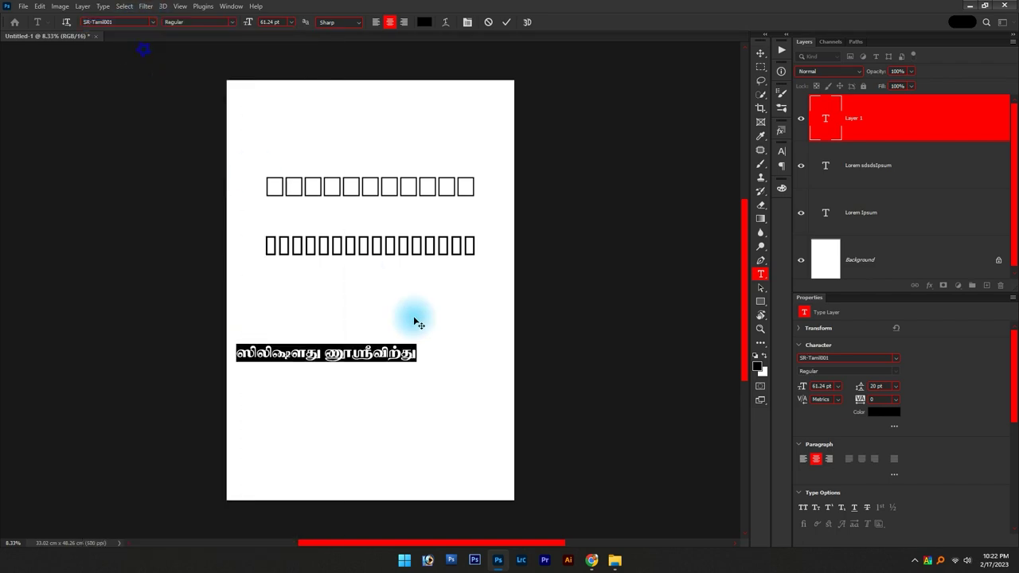
pyautogui.click(928, 560)
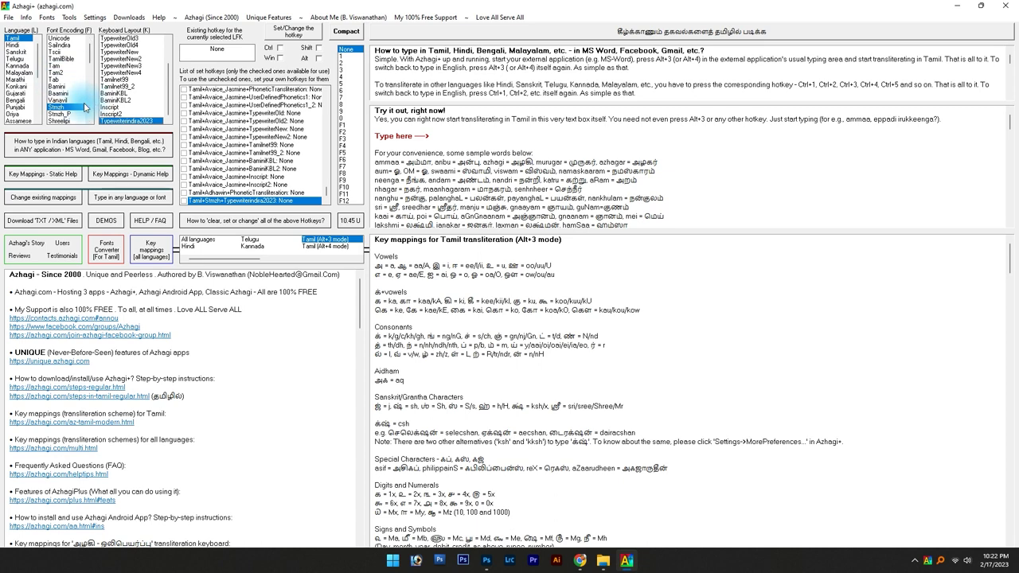
# Verify Azhagi+ uses Stmzh encoding with the Typewriterindia2023 layout, then return to Photoshop
pyautogui.scroll(2, 137, 120)
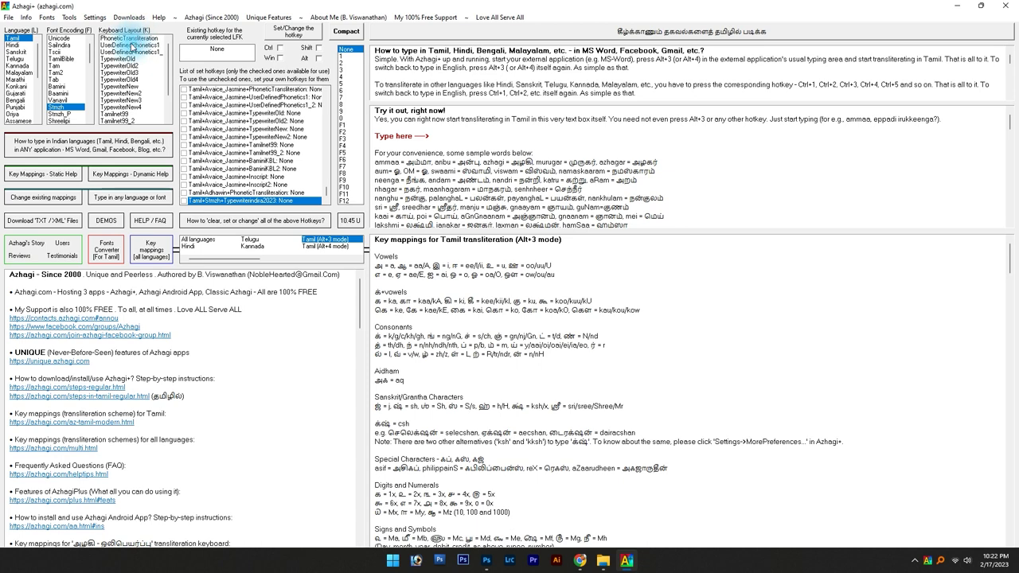
pyautogui.scroll(-2, 134, 53)
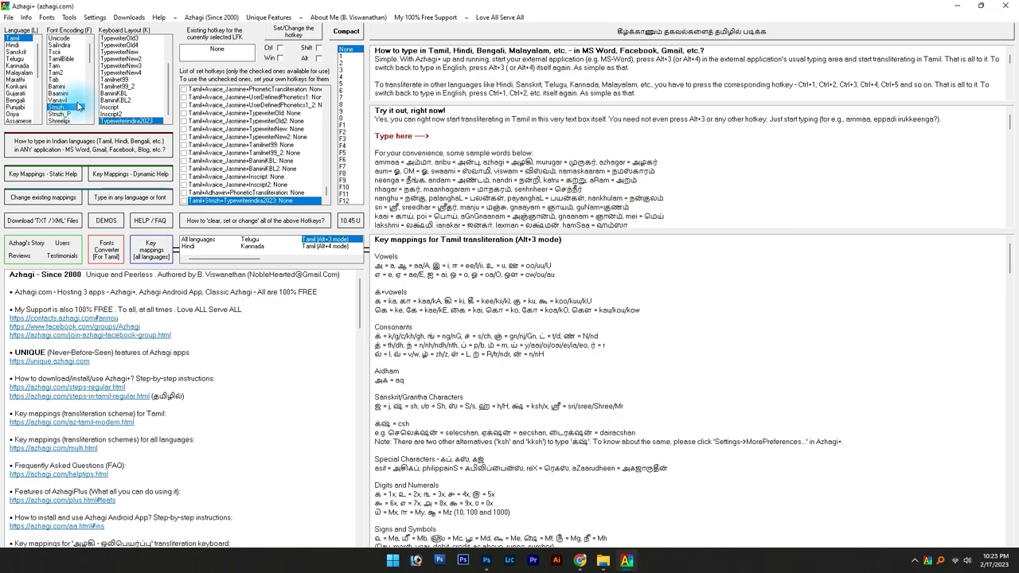
pyautogui.hotkey('alt', 'Tab')
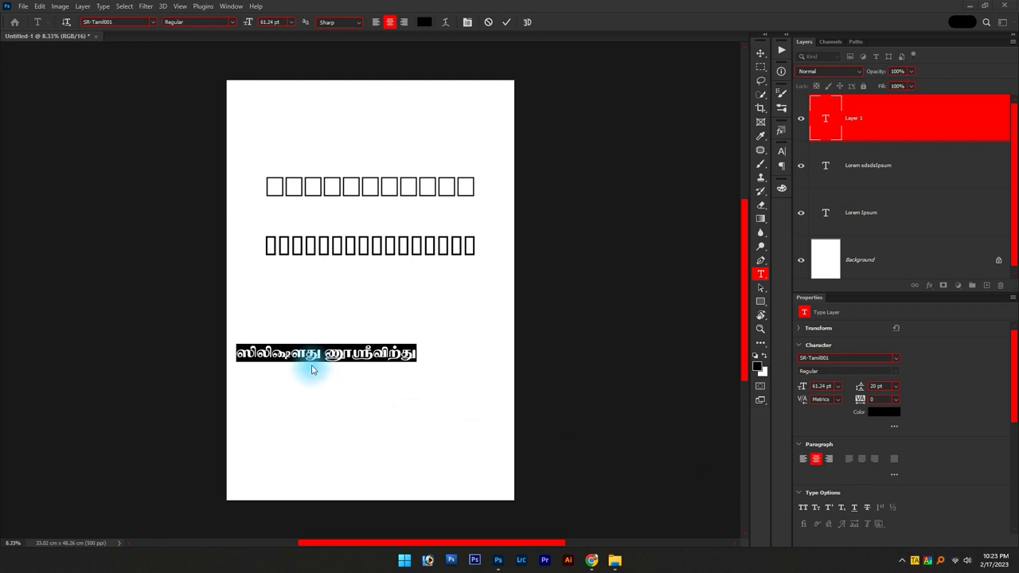
# Type திருமணம் in the new layer, enlarge it to 143.21 pt, then minimise Photoshop
pyautogui.write('a')
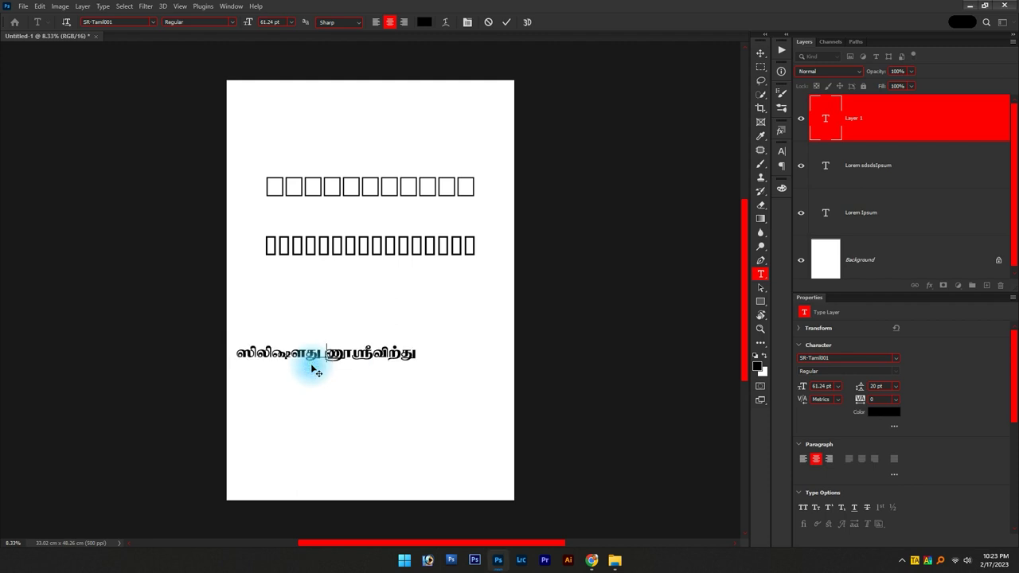
pyautogui.write('ருமண')
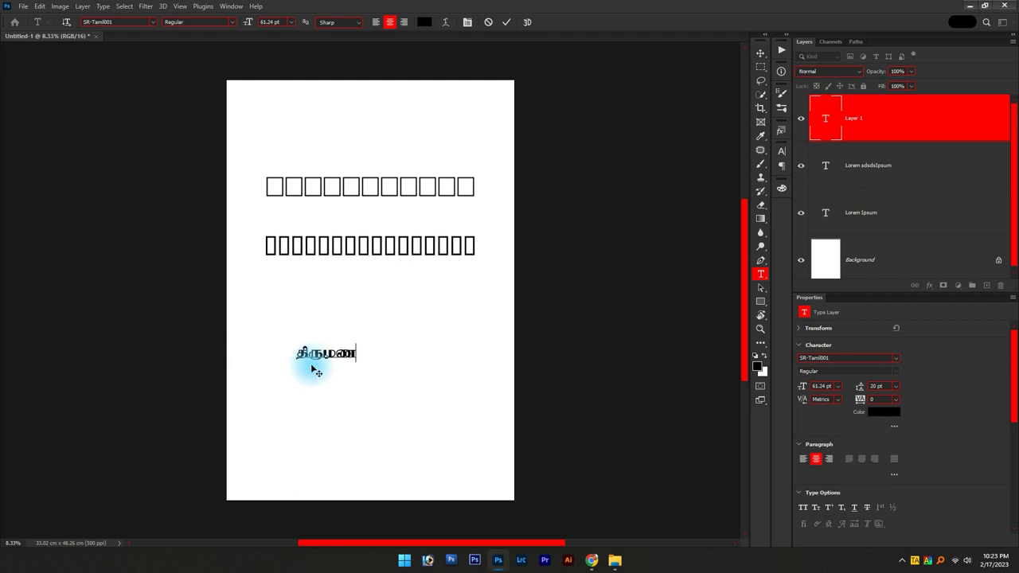
pyautogui.write('ம்')
pyautogui.hotkey('ctrl', 'Return')
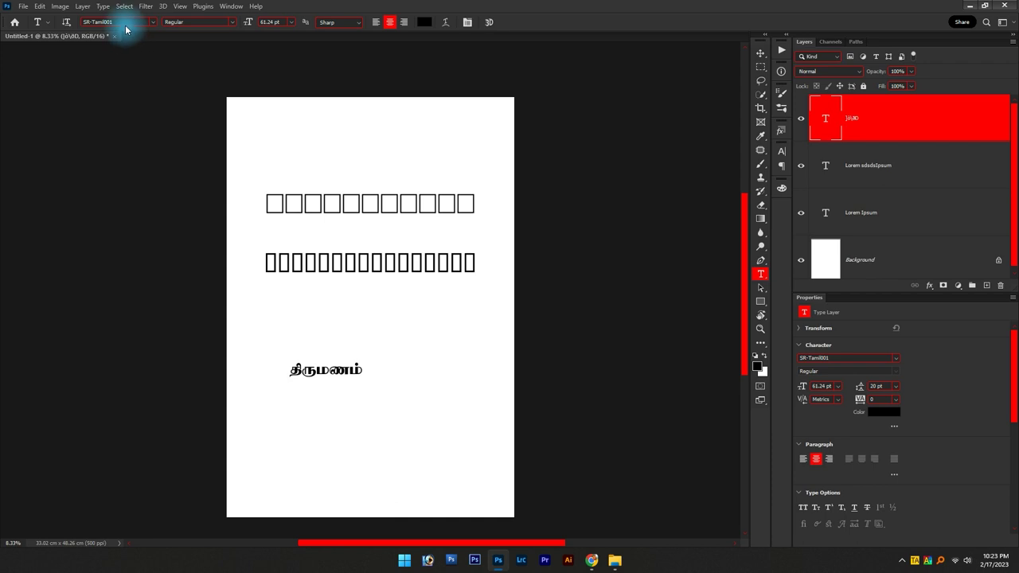
pyautogui.click(760, 53)
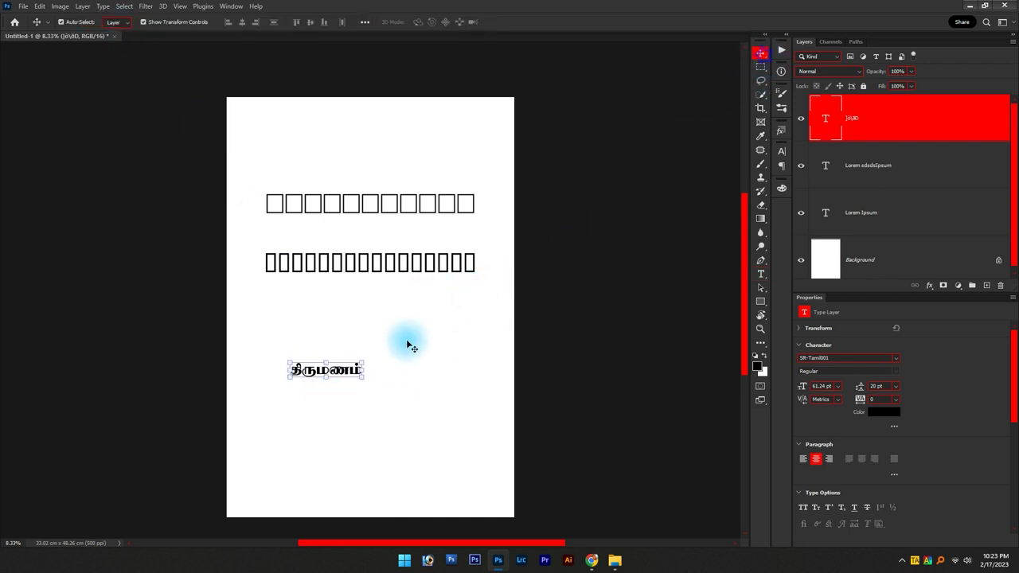
pyautogui.moveTo(363, 363); pyautogui.dragTo(451, 308)
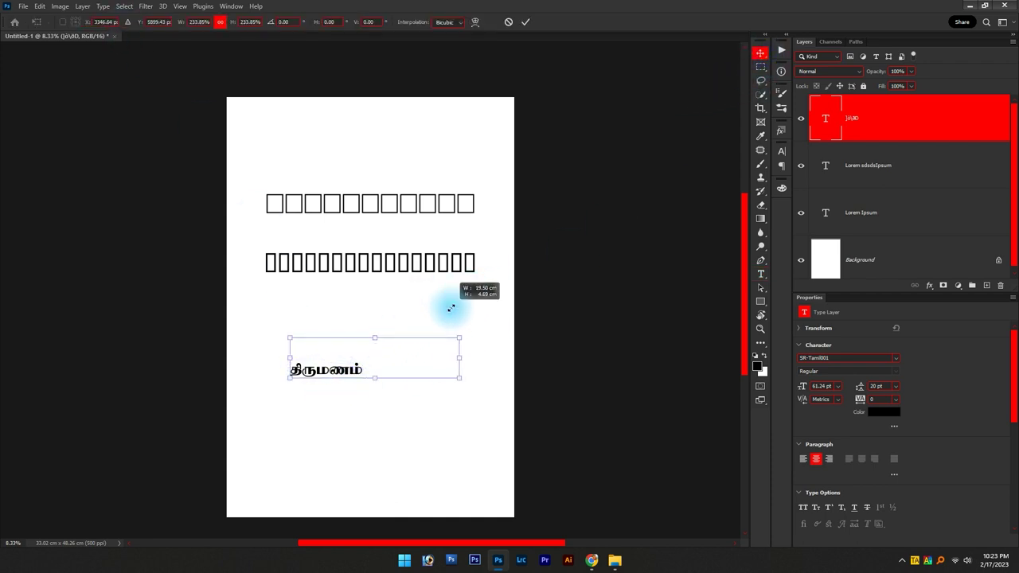
pyautogui.press('Return')
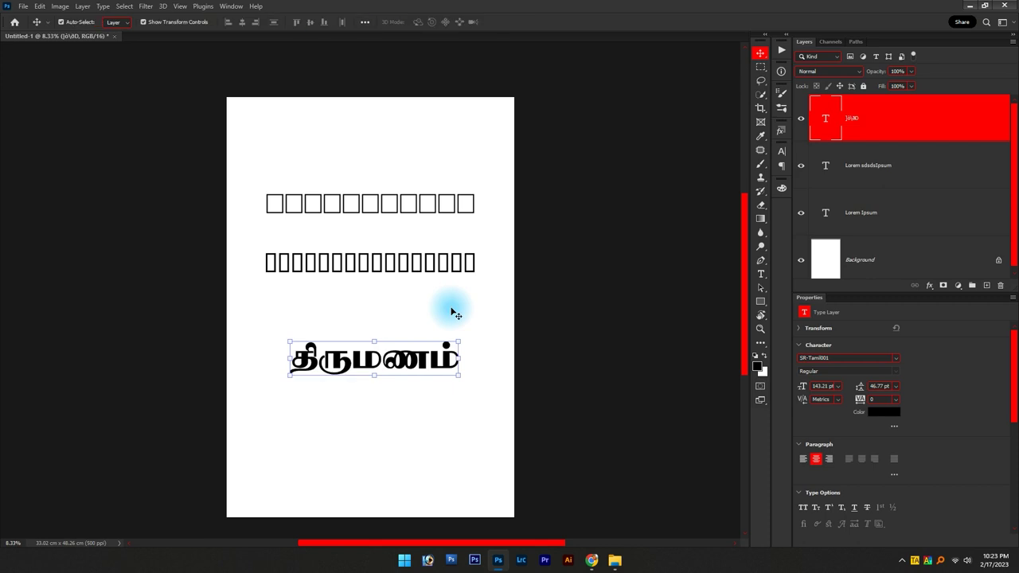
pyautogui.press('super+d')
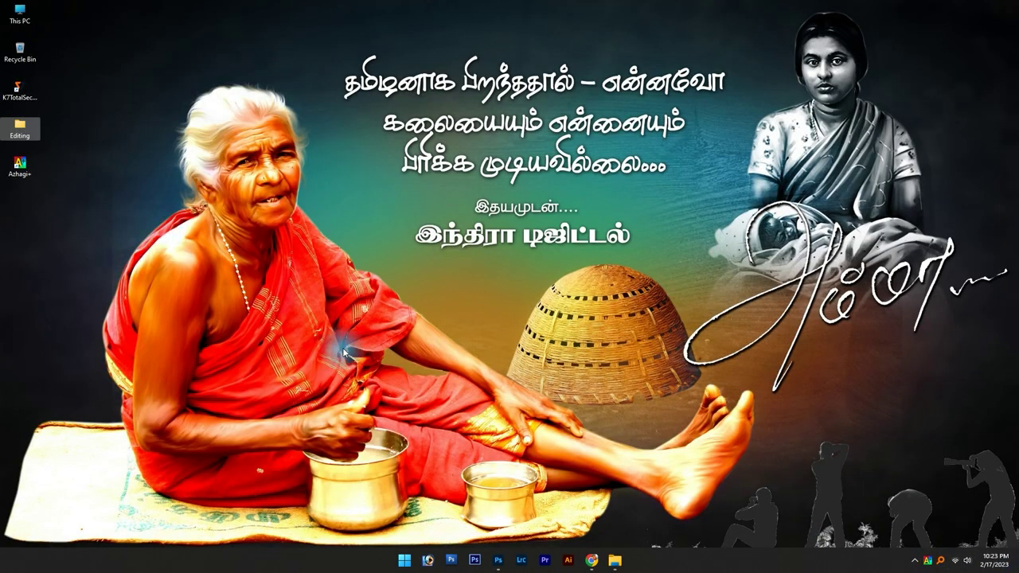
pyautogui.doubleClick(20, 128)
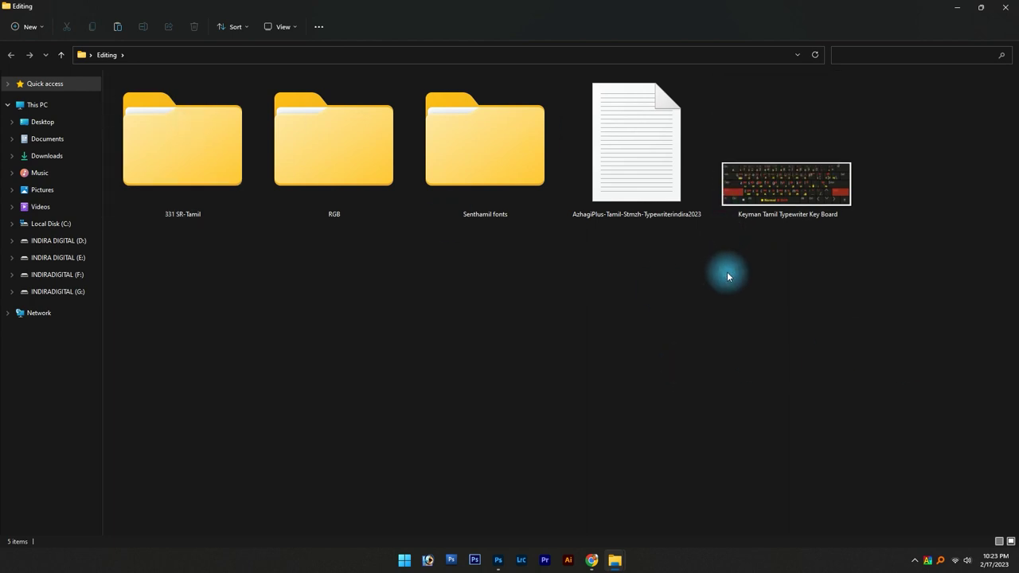
pyautogui.click(796, 199)
pyautogui.doubleClick(797, 199)
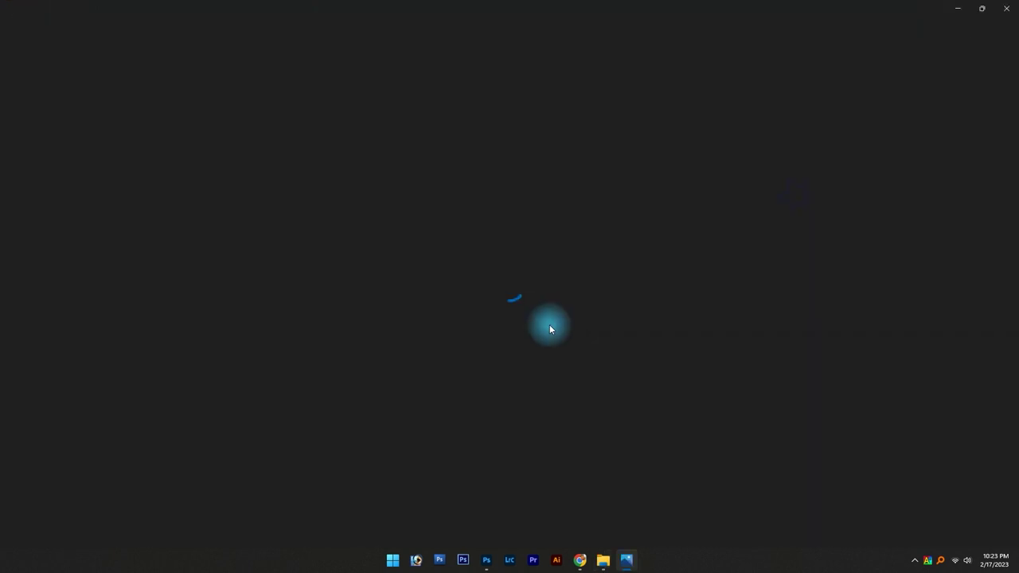
pyautogui.click(1005, 8)
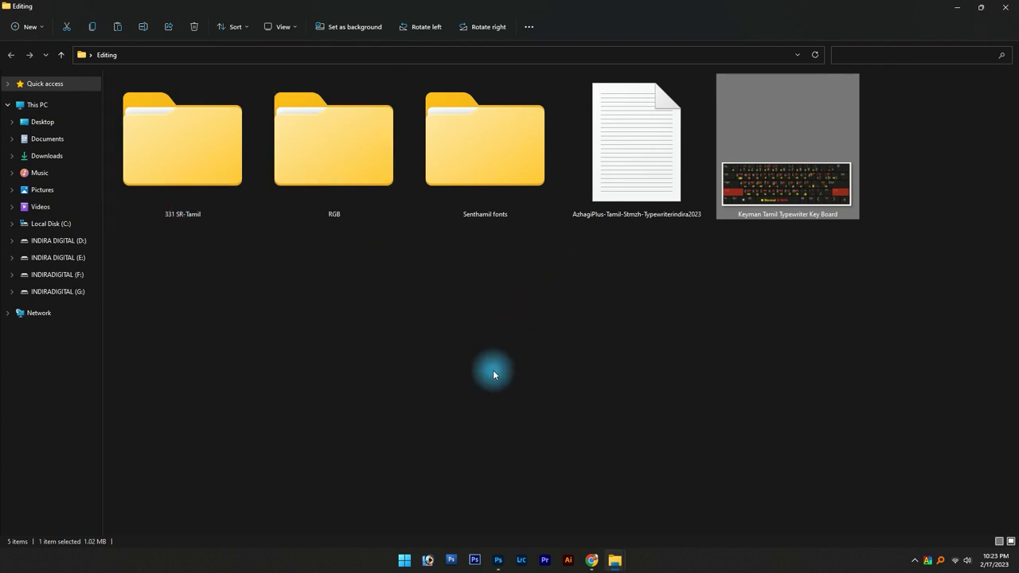
pyautogui.doubleClick(195, 164)
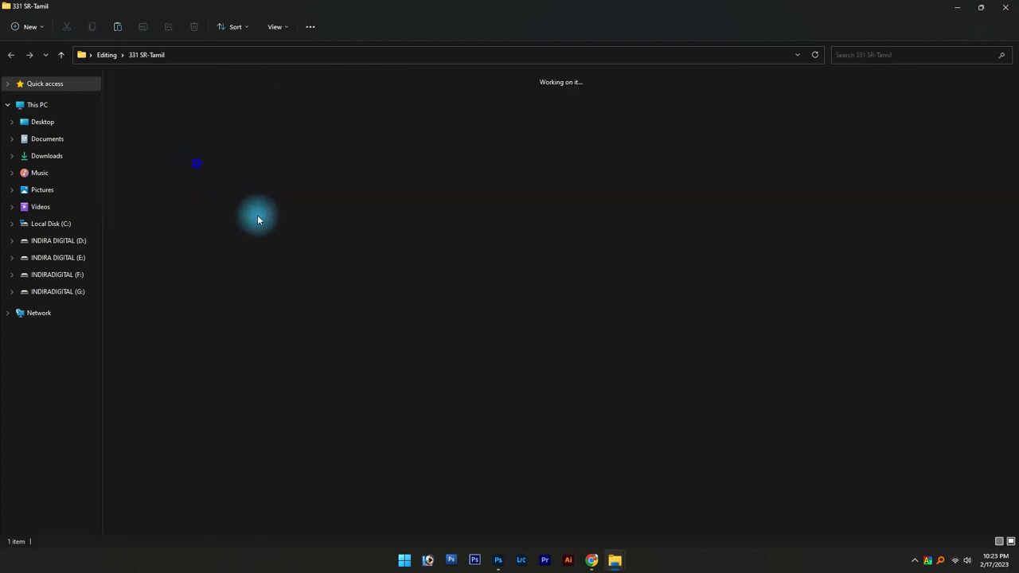
pyautogui.click(1004, 6)
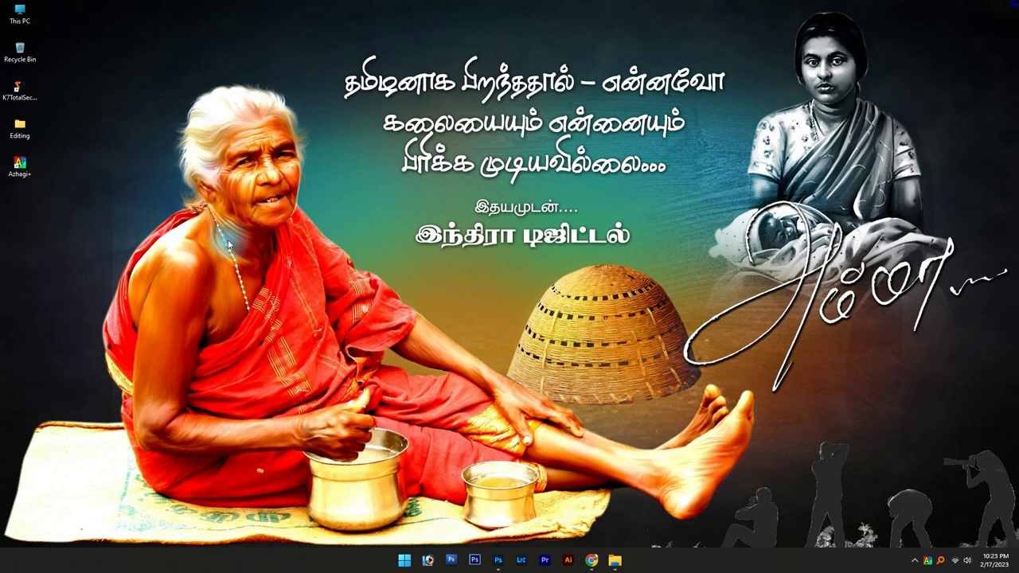